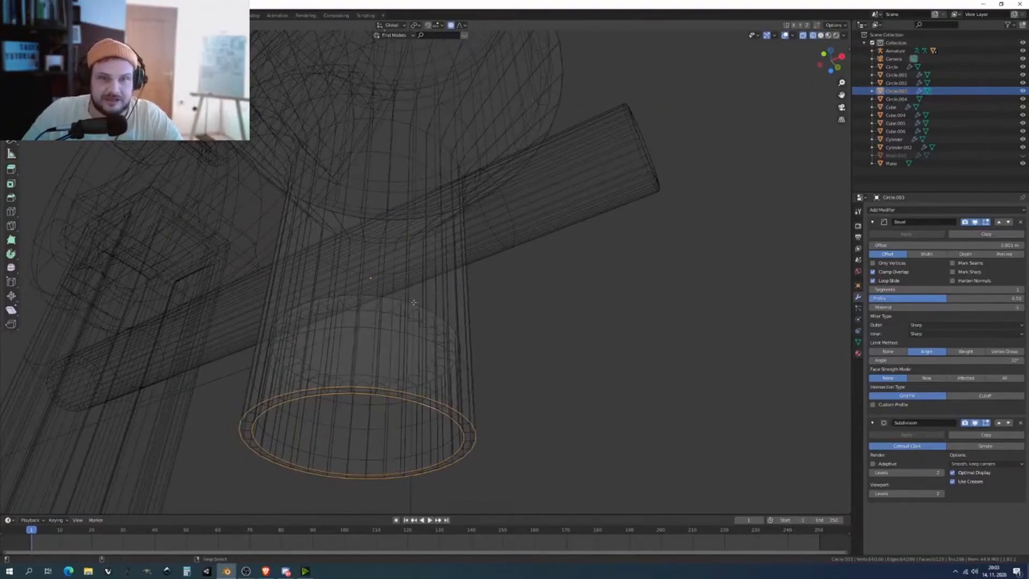
Move the edge rings at the lower end of the funnel's outlet pipe up about 0.4 m along Z.
left_click(422, 297, "alt+shift")
key("KP_1")
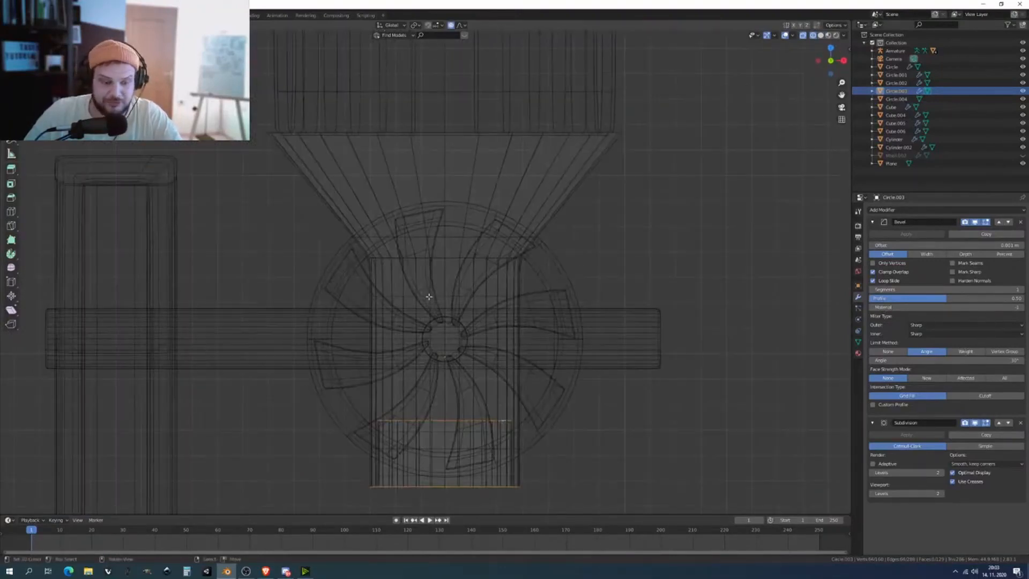
key("shift+z")
key("Tab")
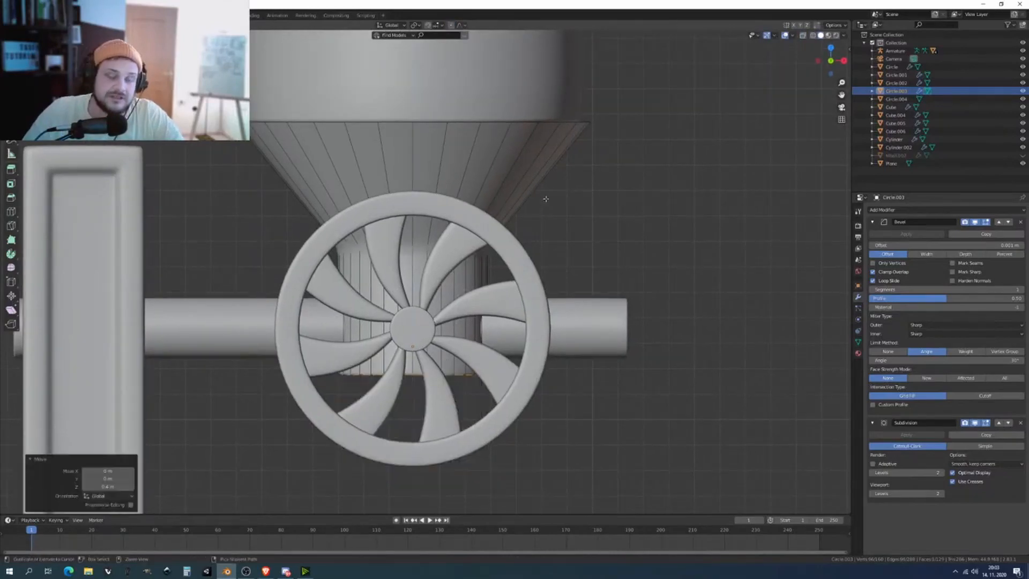
middle_click_drag(544, 198, 458, 317)
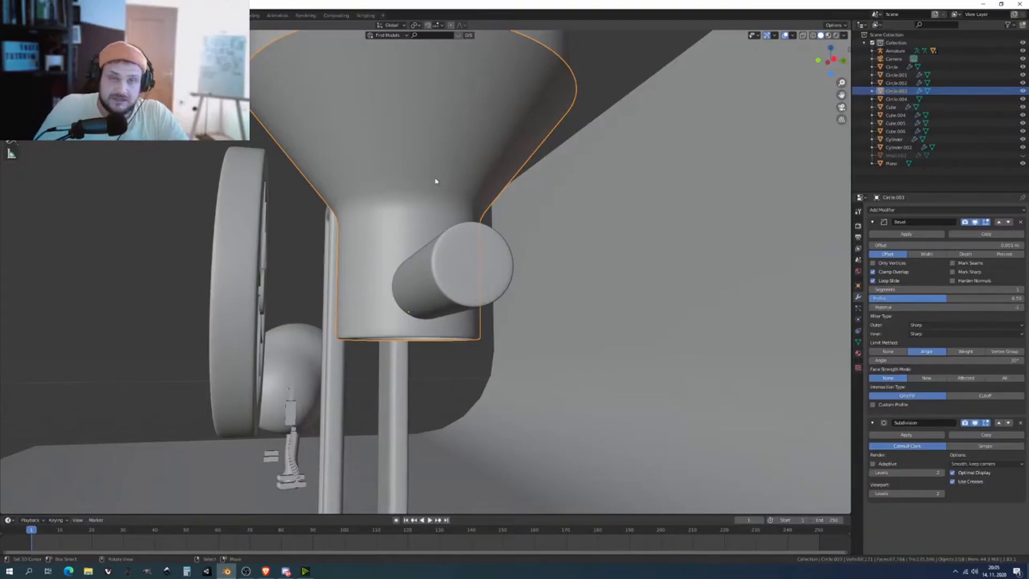
Place the funnel's Solidify modifier above Subdivision in the stack and adjust its thickness.
middle_click_drag(465, 195, 597, 213)
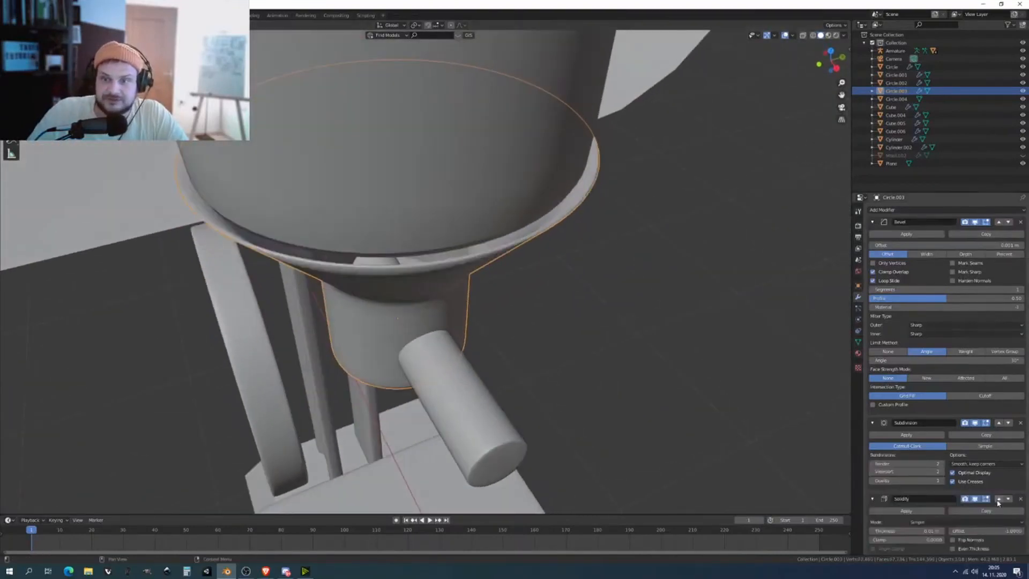
mouse_move(912, 455)
left_mouse_down()
mouse_move(901, 455)
mouse_move(931, 455)
left_mouse_up()
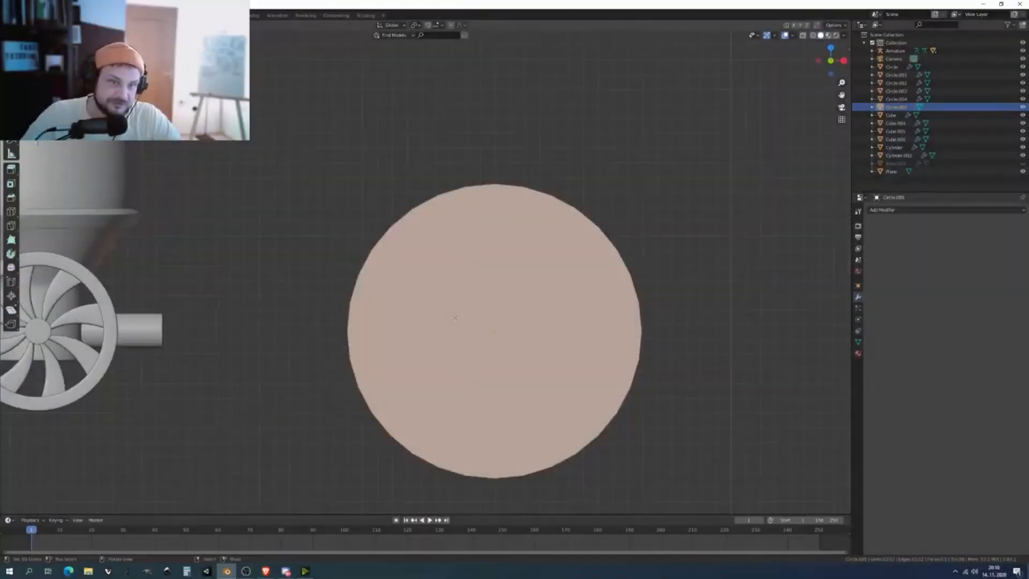
Inset the filled circle's face and scale the inner hub face down to about 0.629 in X and Z.
key("i")
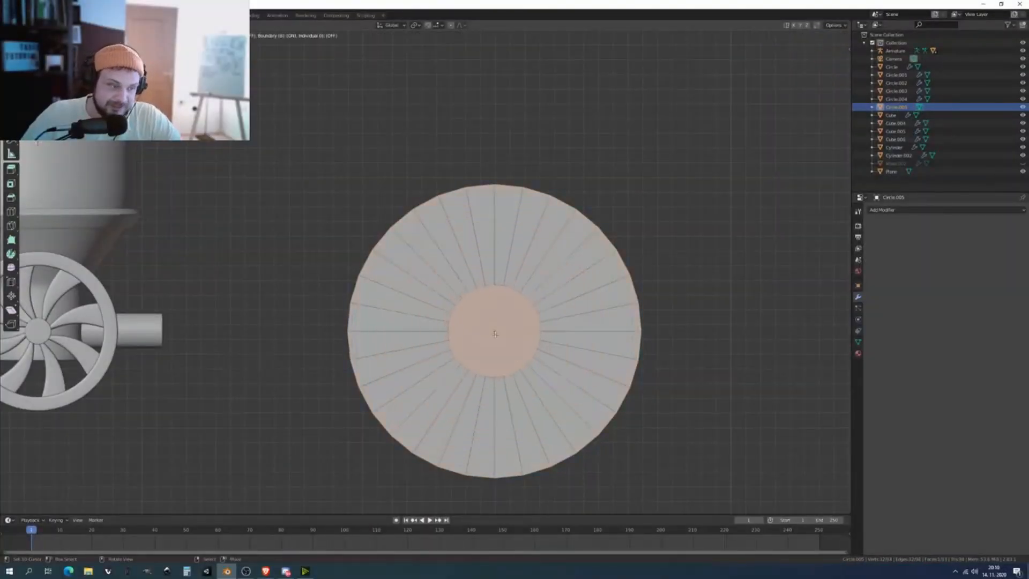
left_click(495, 333)
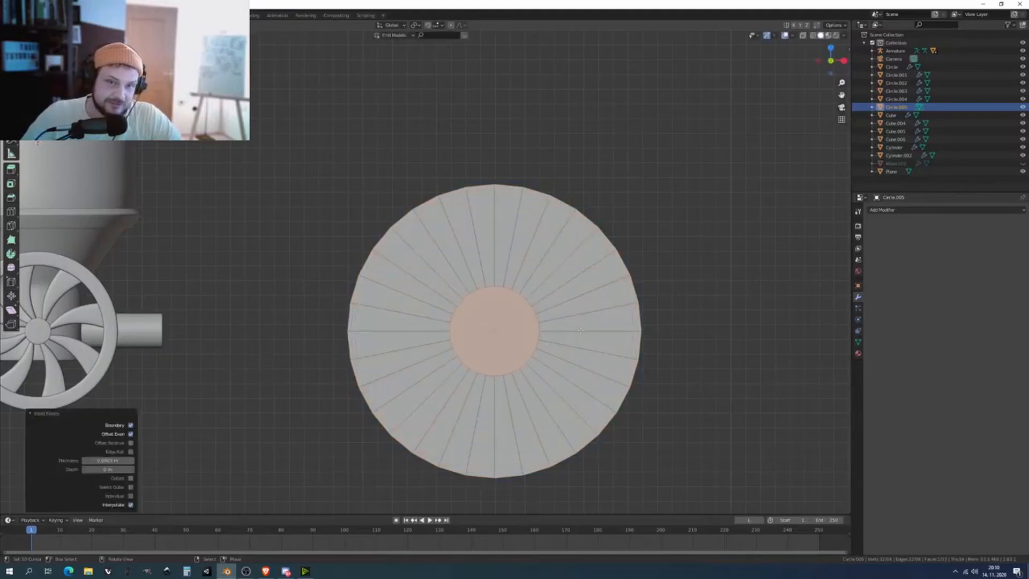
scroll(666, 344, "up", 1)
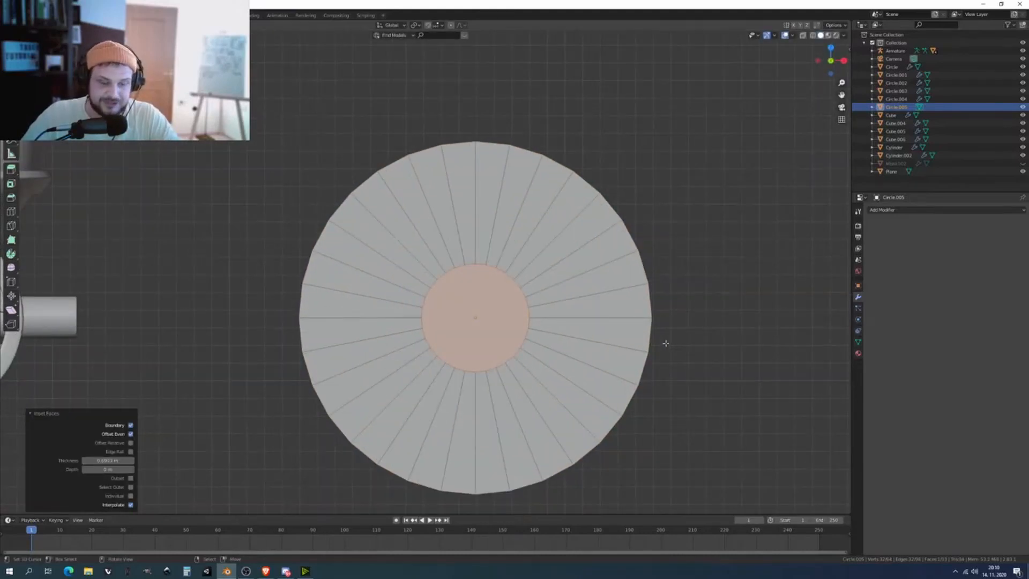
key("s")
key("shift+z")
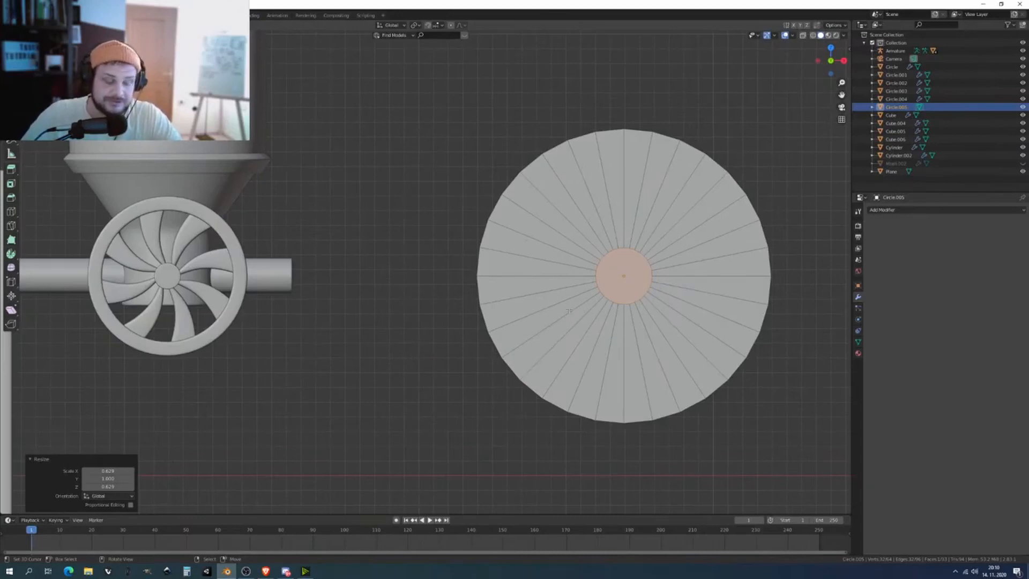
Add two evenly spaced loop cuts between the disc's hub and its outer rim without sliding them.
middle_click_drag(570, 311, 464, 335, "shift")
key("ctrl+r")
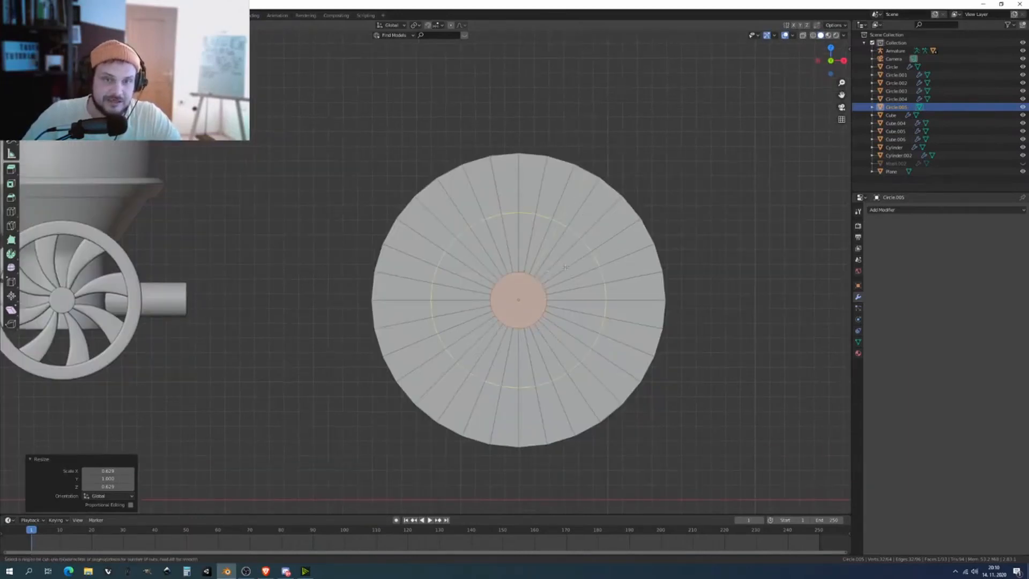
left_click(565, 267)
right_click(529, 224)
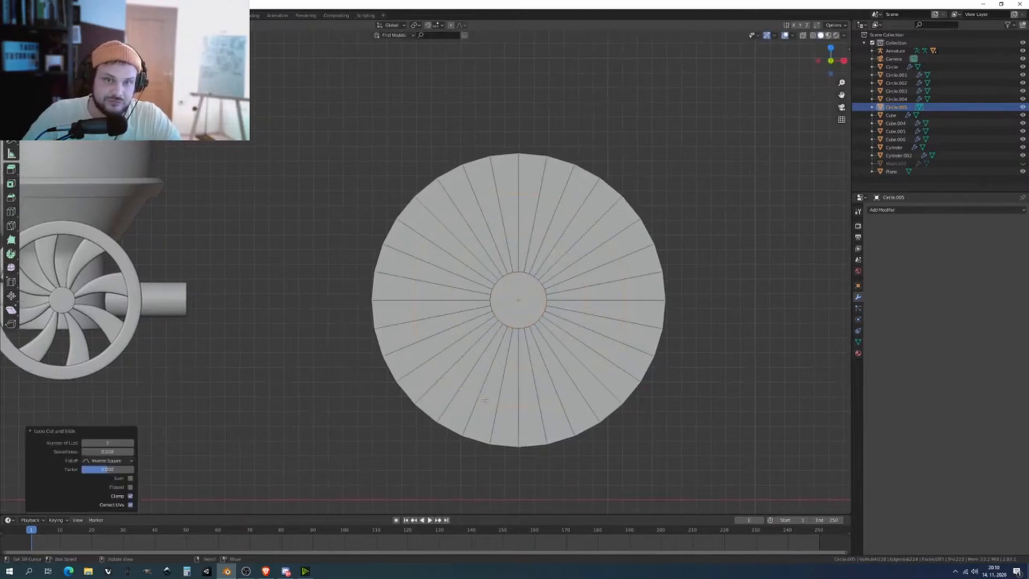
scroll(588, 256, "up", 3)
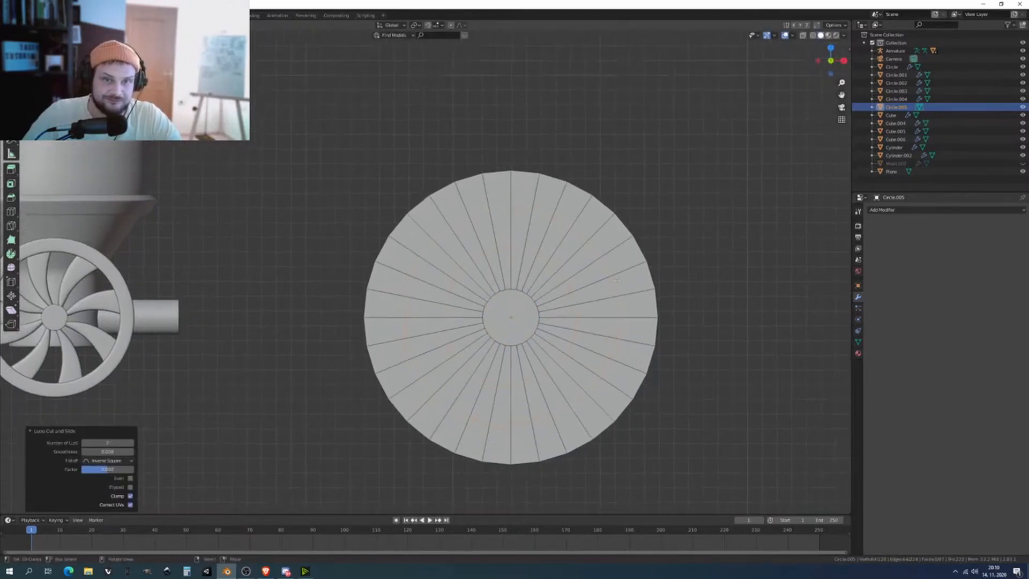
Rotate the new loop cuts about the Y axis to bend the disc's radial edges.
key("r")
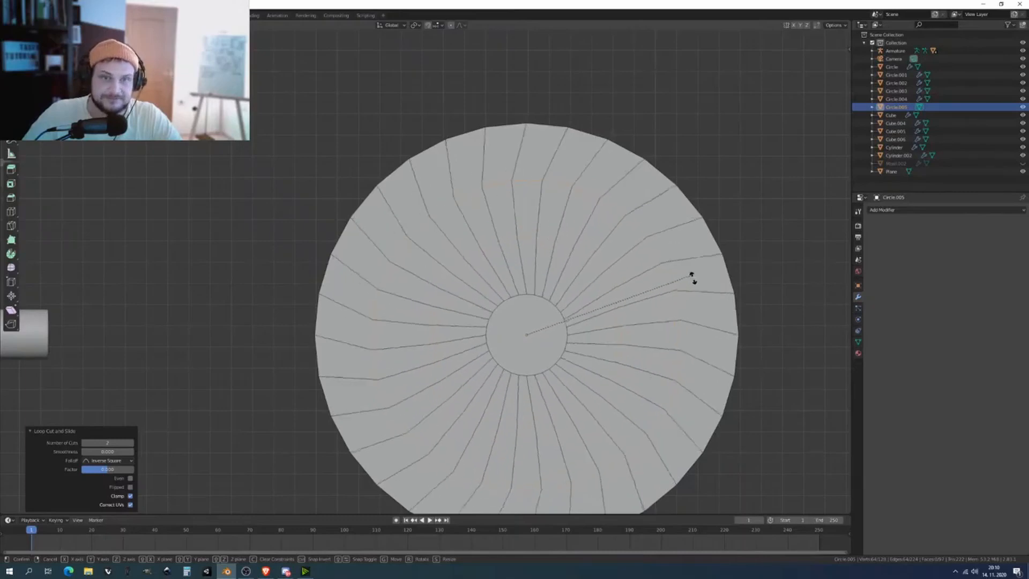
left_click(678, 267)
scroll(678, 266, "down", 1)
middle_click_drag(678, 265, 561, 315)
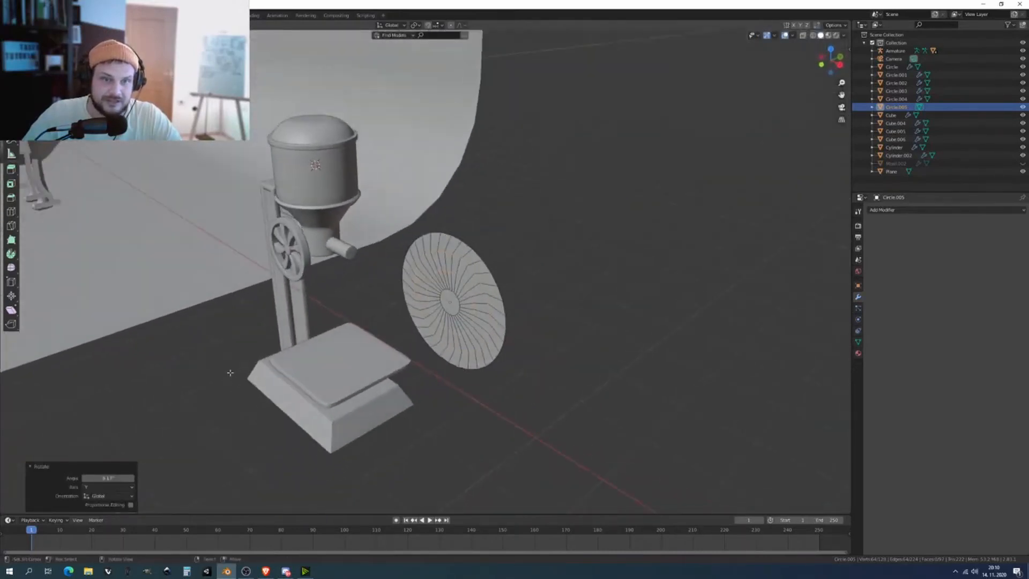
Rotate the inner edge loop around the hub to curve the spoke edges into a smooth spiral.
key("KP_1")
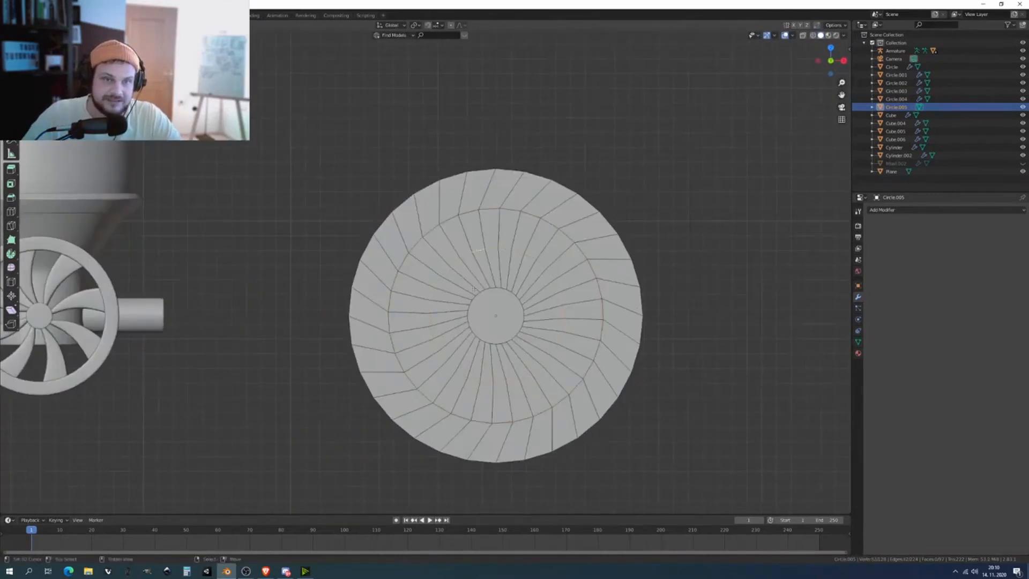
key("r")
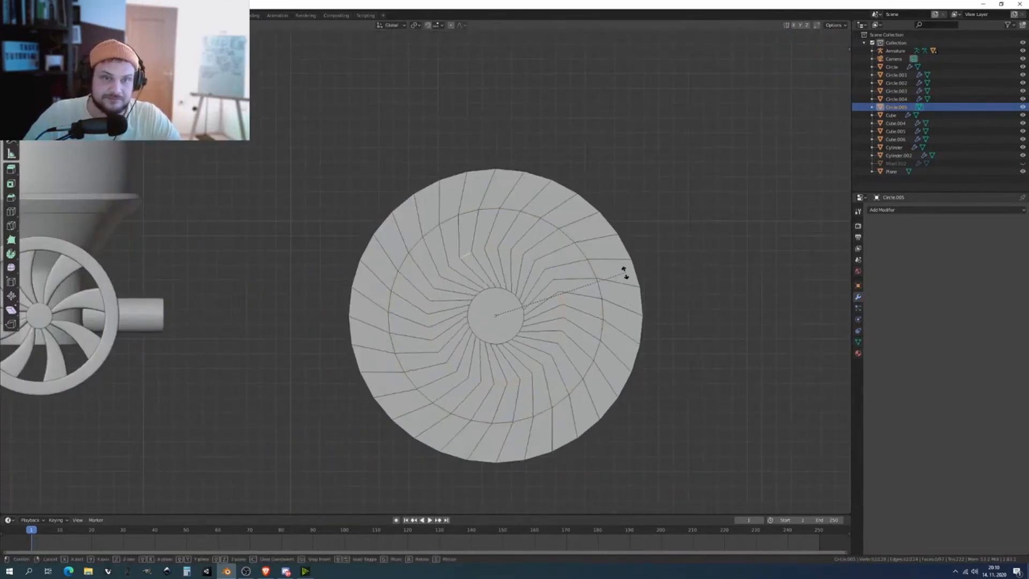
left_click(622, 335)
right_click(475, 306)
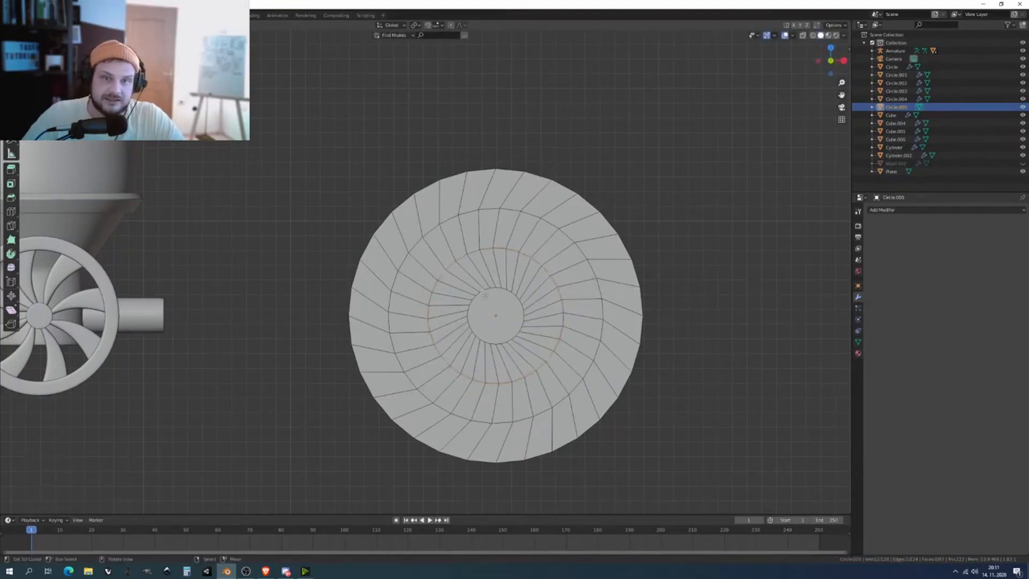
right_click(475, 306, "alt")
key("r")
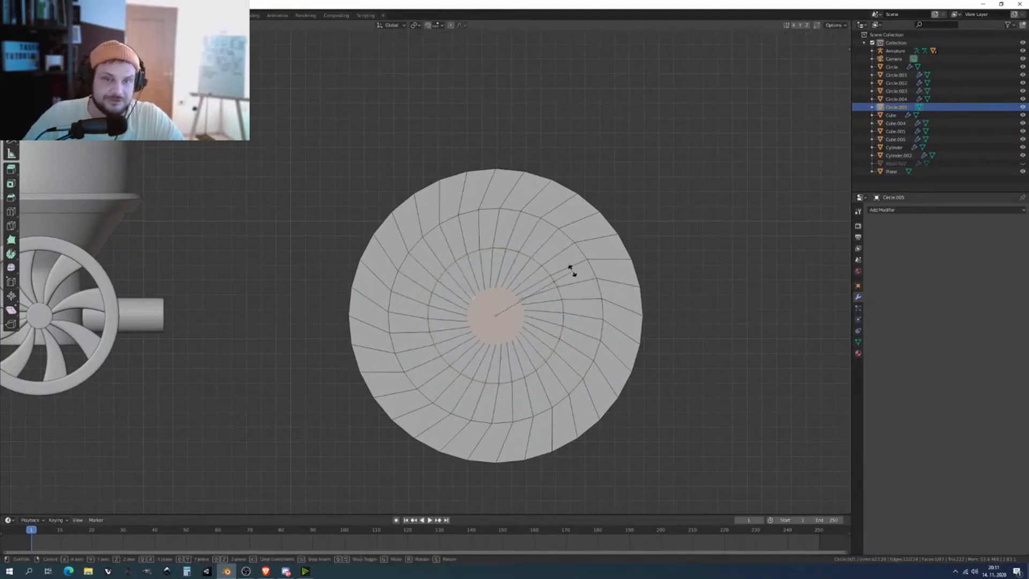
right_click(587, 315)
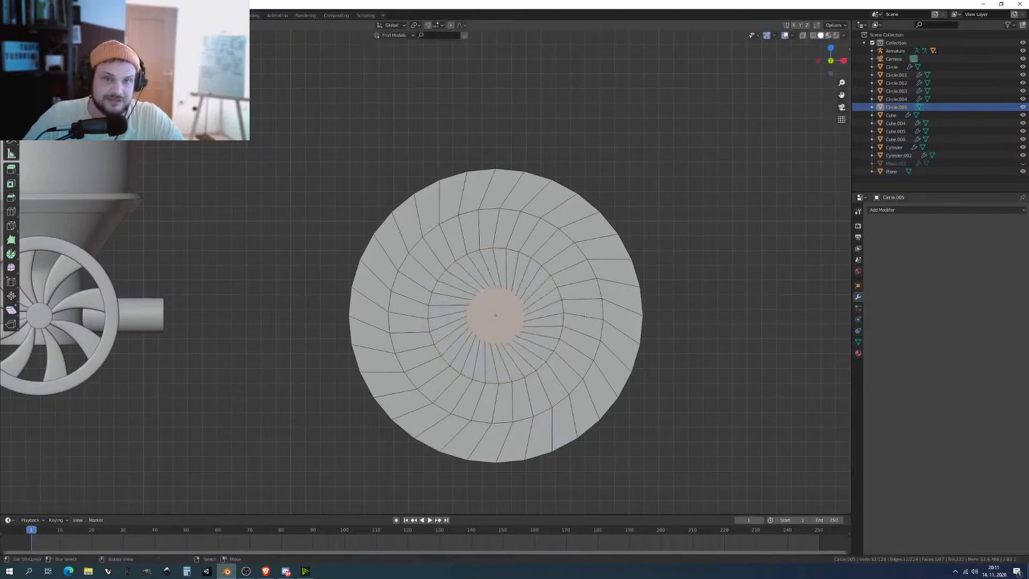
scroll(323, 292, "down", 2)
scroll(492, 318, "up", 2)
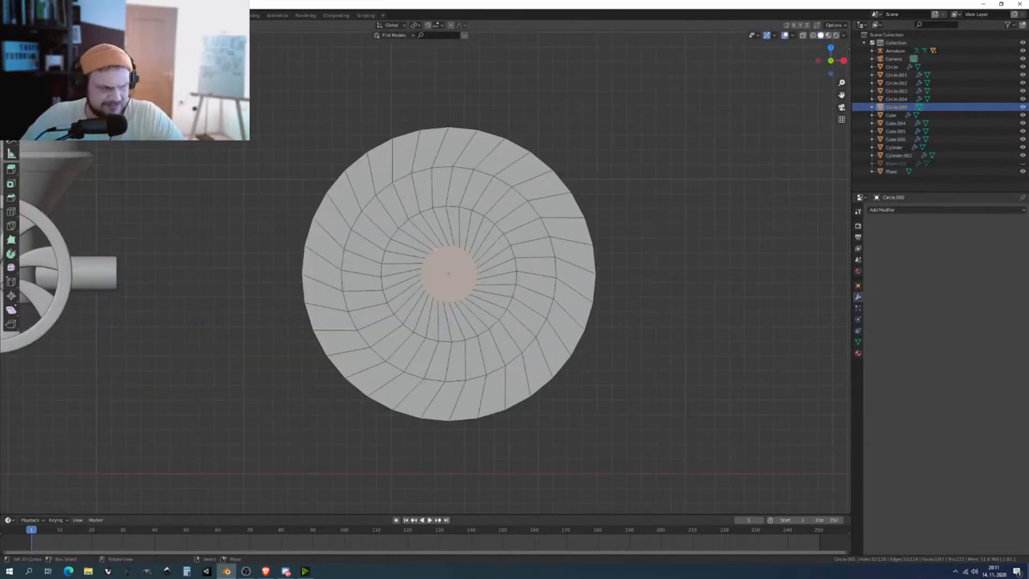
scroll(317, 286, "down", 2)
scroll(397, 237, "up", 2)
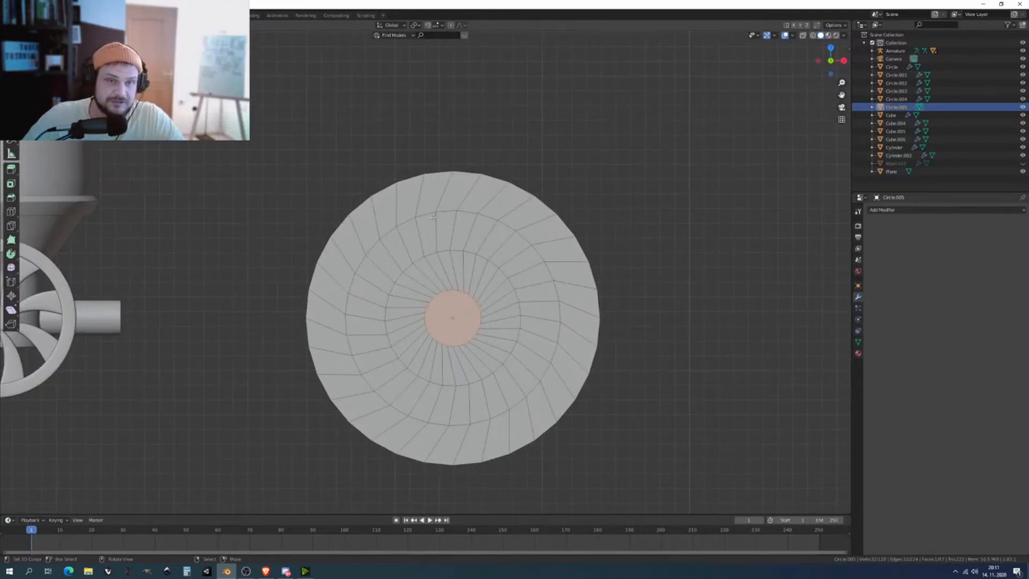
Select two adjacent curved face strips as the first blade and one strip of the second, leaving two strips between blades.
key("c")
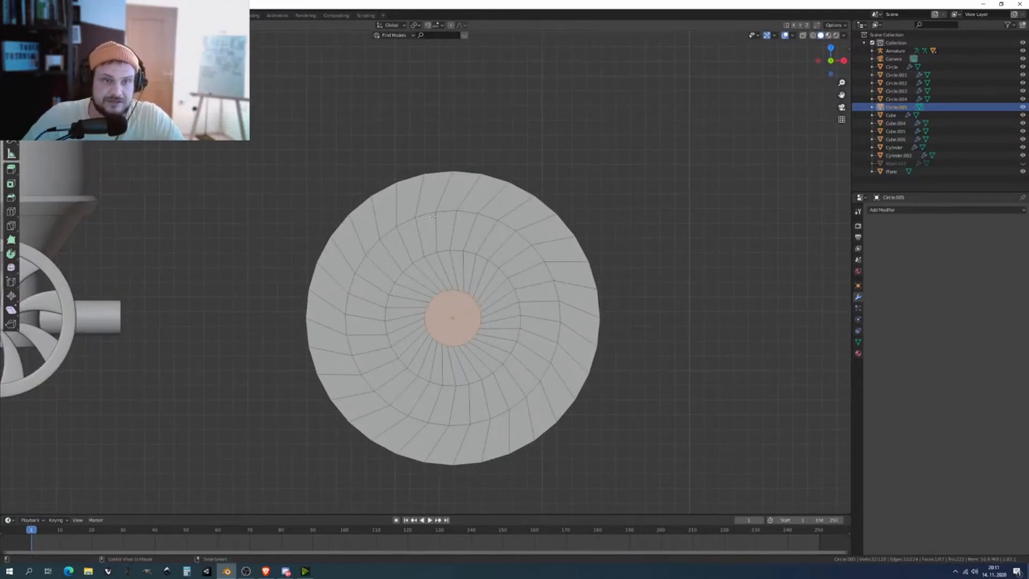
mouse_move(424, 219)
left_mouse_down()
mouse_move(421, 230)
mouse_move(407, 228)
left_mouse_up()
key("Escape")
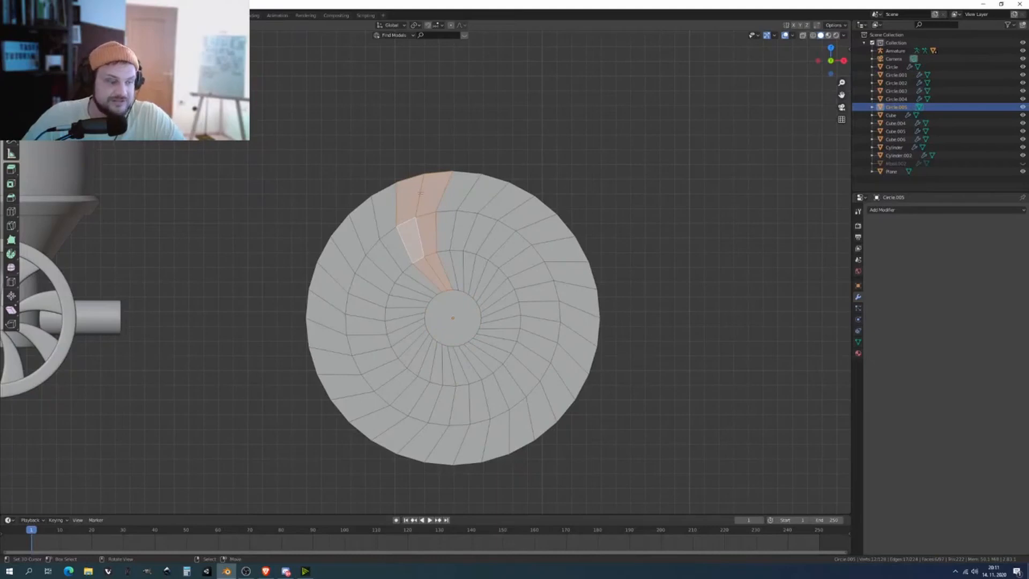
left_click(503, 230, "alt+shift")
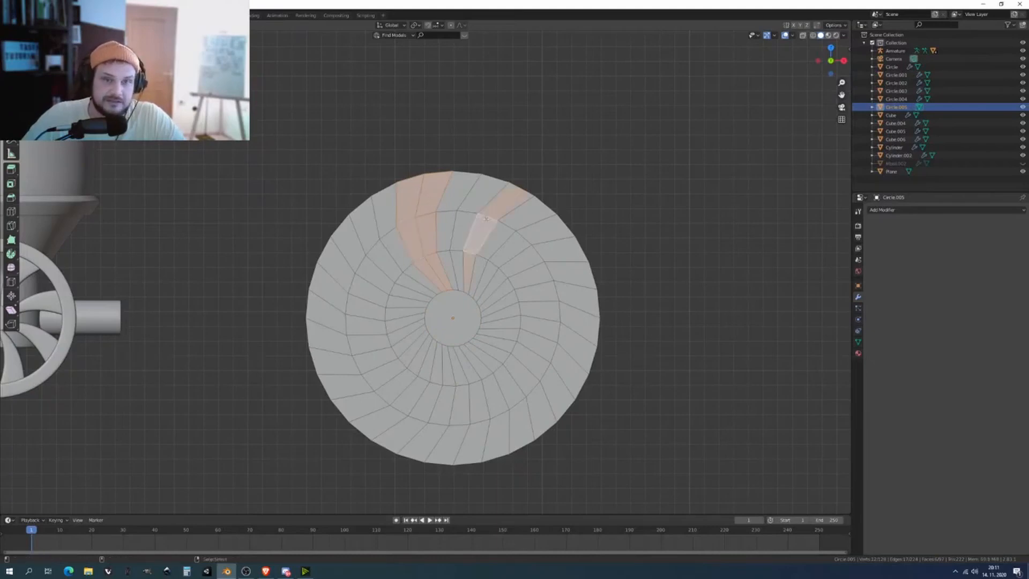
left_click(537, 257, "alt+shift")
left_click(541, 268, "alt+shift")
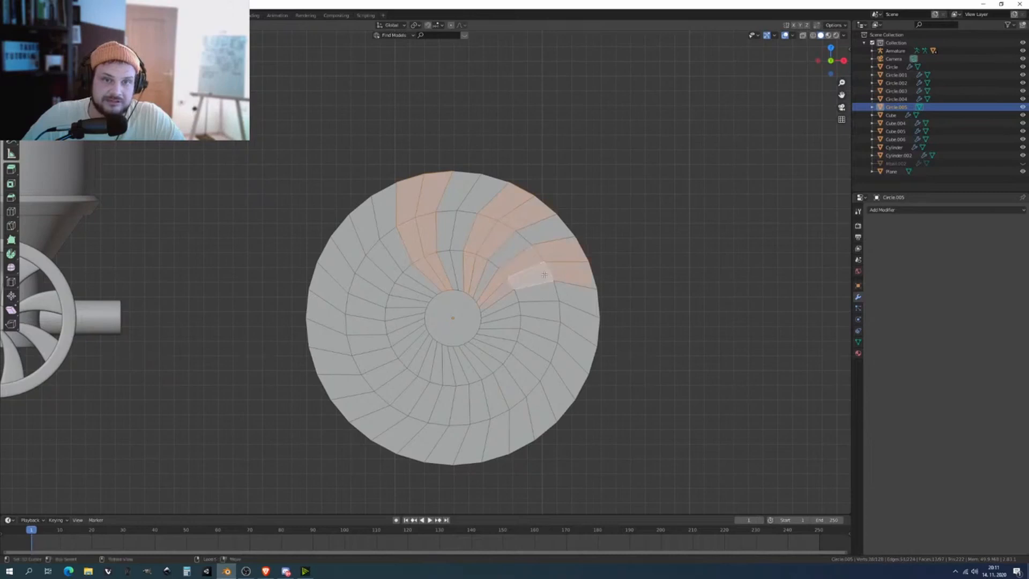
key("ctrl+z")
key("ctrl+z")
key("ctrl+z")
Extend the selection clockwise to complete the second, third and fourth blades, each two strips wide with two-strip gaps.
left_click(518, 247, "alt+shift")
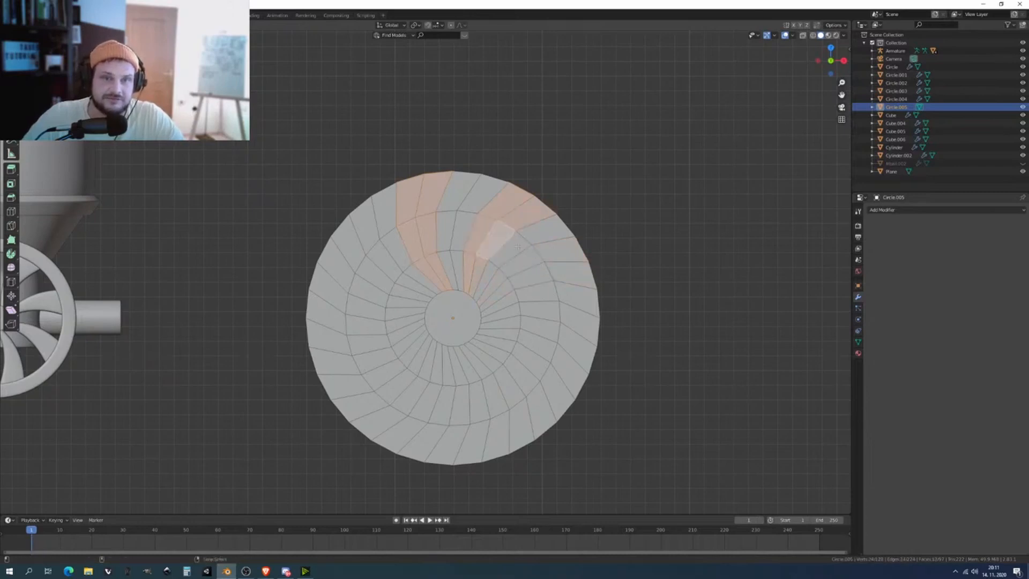
left_click(548, 271, "alt+shift")
left_click(555, 297, "alt+shift")
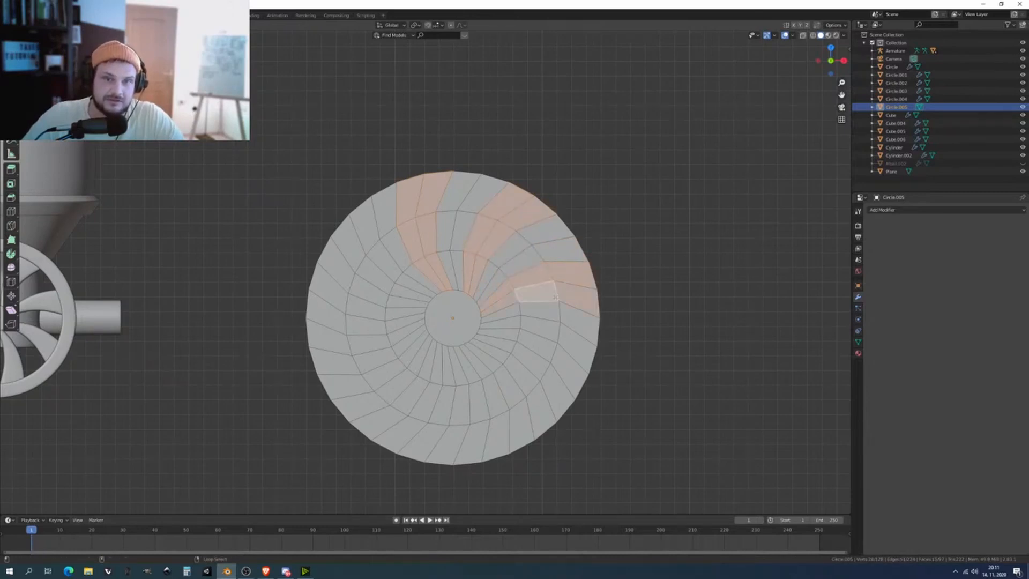
left_click(546, 347, "alt+shift")
key("ctrl+z")
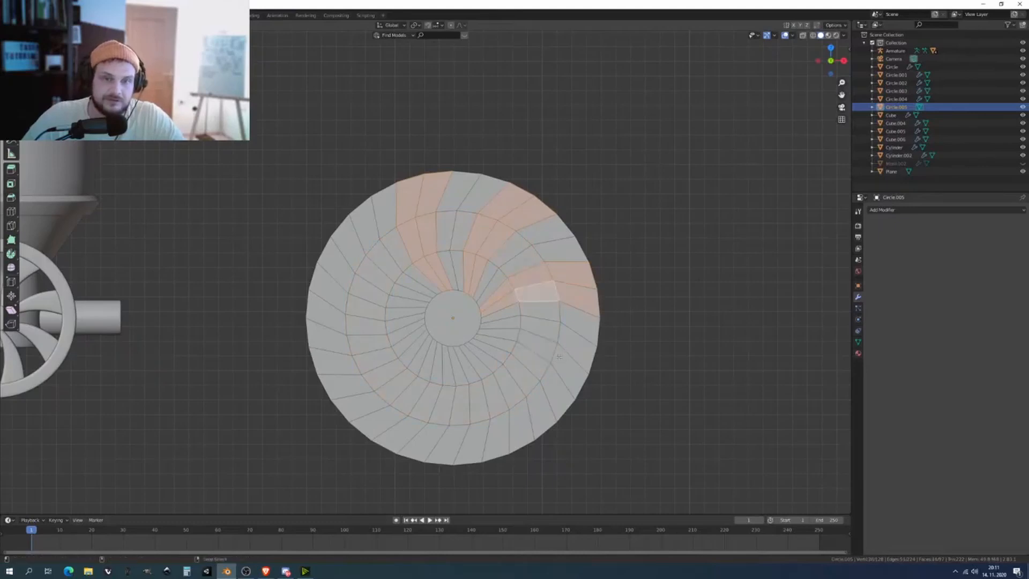
left_click(560, 356, "alt+shift")
left_click(508, 405, "alt+shift")
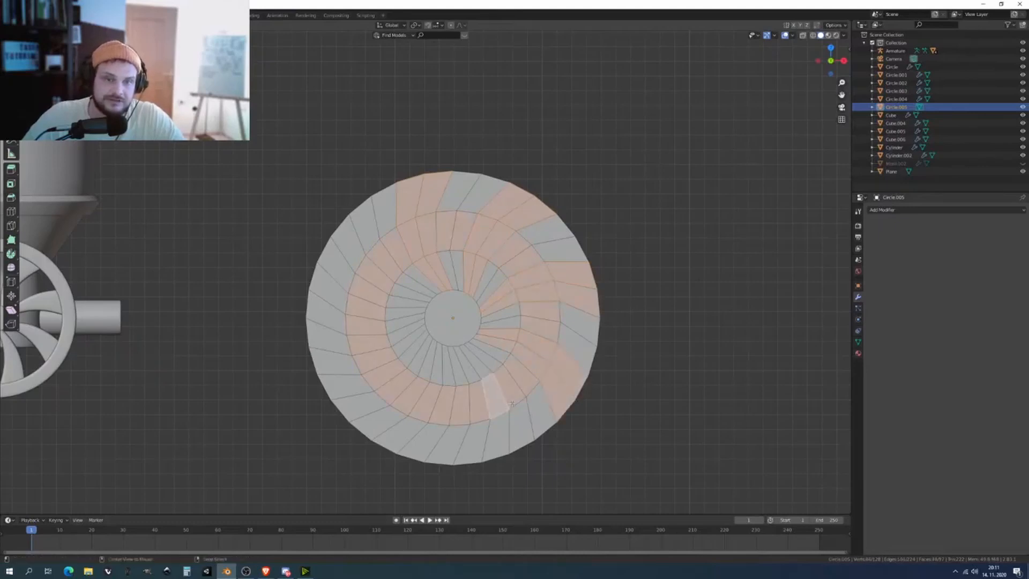
key("ctrl+z")
Add the remaining four two-strip blades to the selection, completing the alternating pattern around the disc.
left_click(482, 423, "alt+shift")
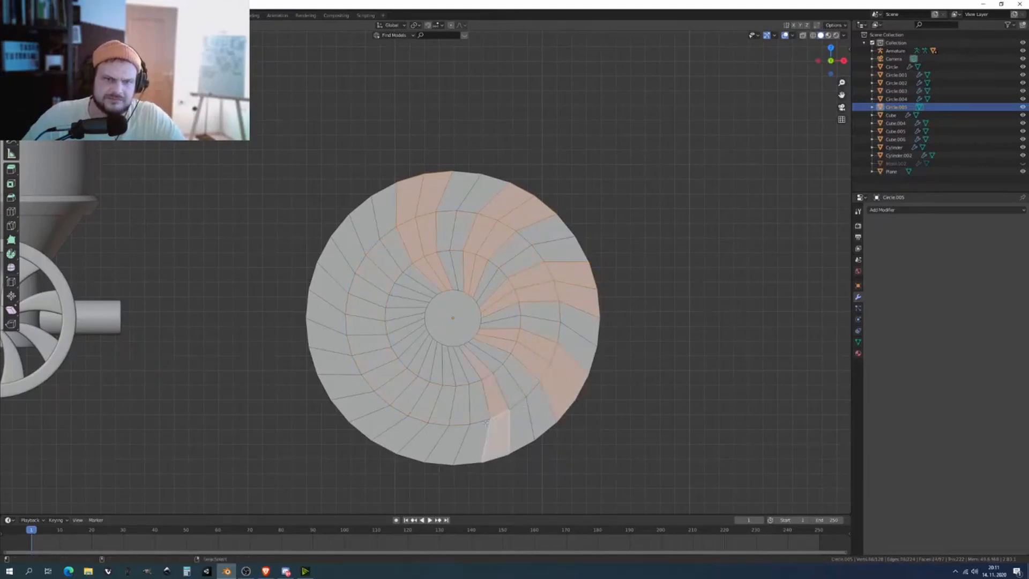
left_click(425, 403, "alt+shift")
left_click(409, 396, "alt+shift")
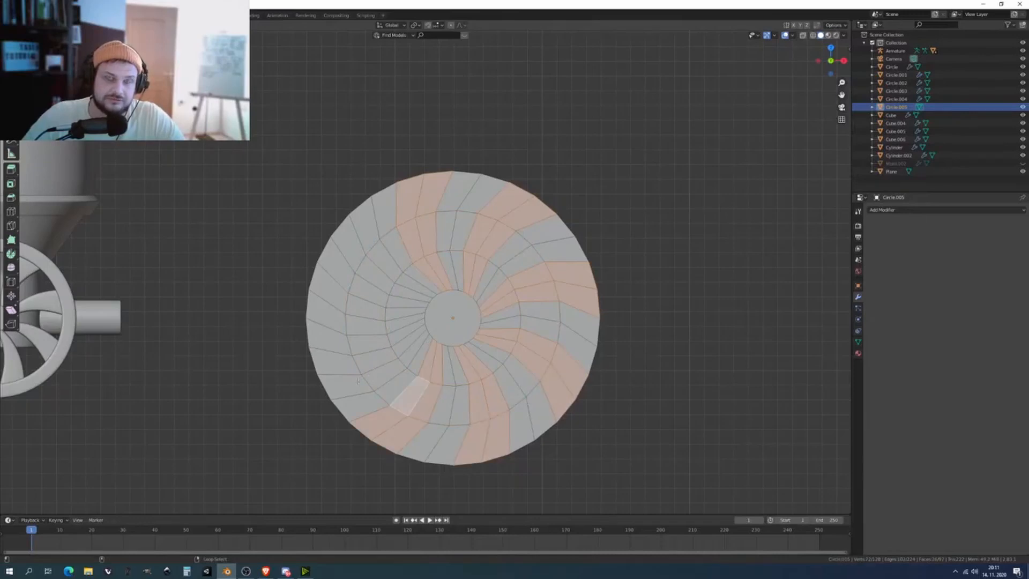
left_click(356, 365, "alt+shift")
left_click(347, 345, "alt+shift")
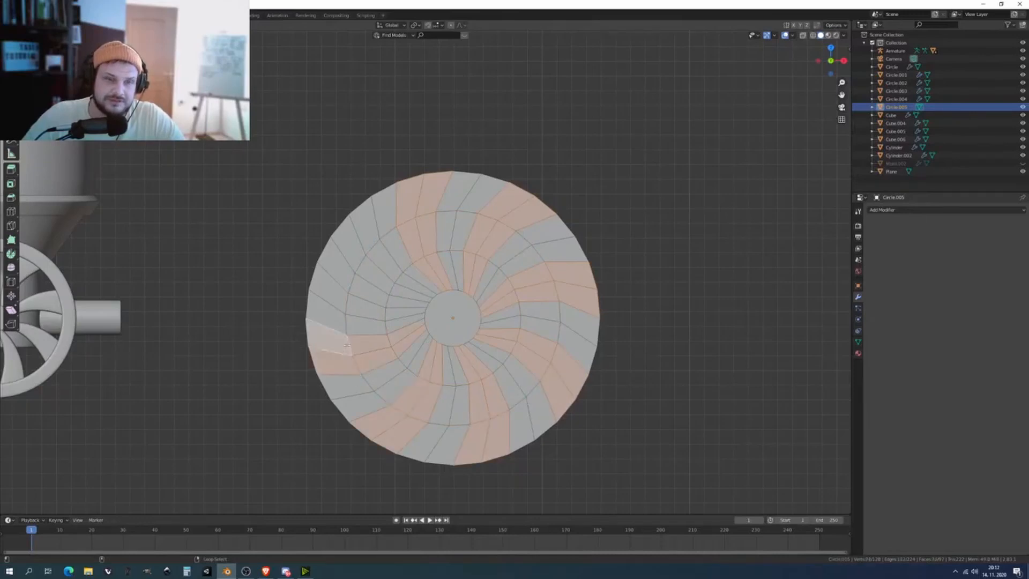
left_click(350, 281, "alt+shift")
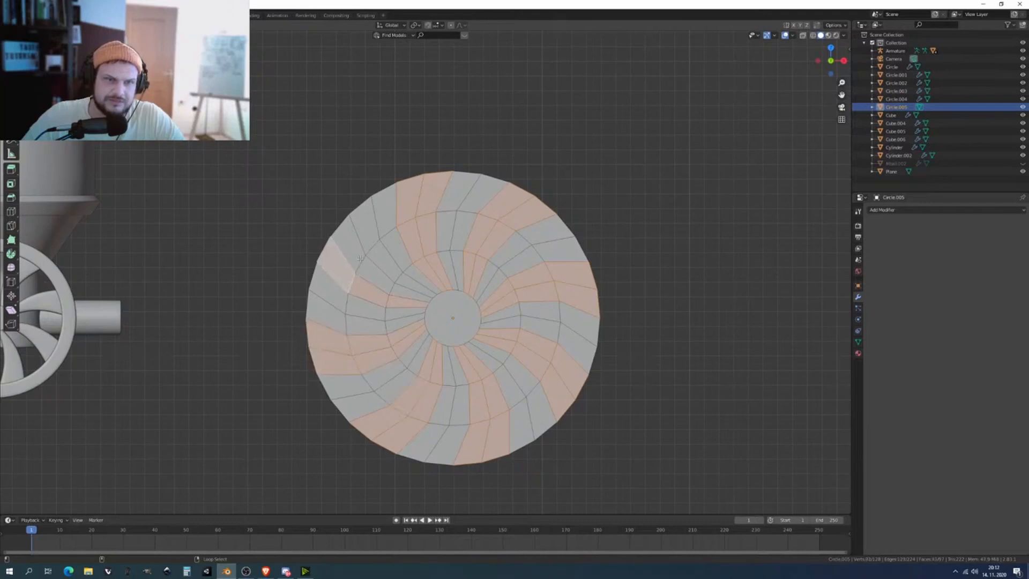
Duplicate the selected blade faces in place and separate the duplicates into their own object.
scroll(360, 258, "down", 3)
key("shift+d")
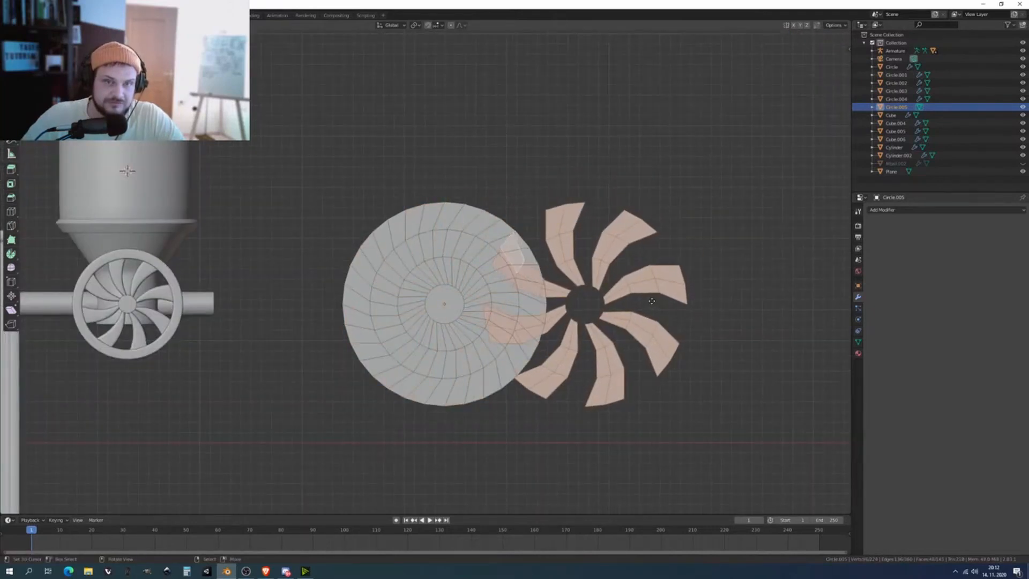
right_click(456, 303)
key("p")
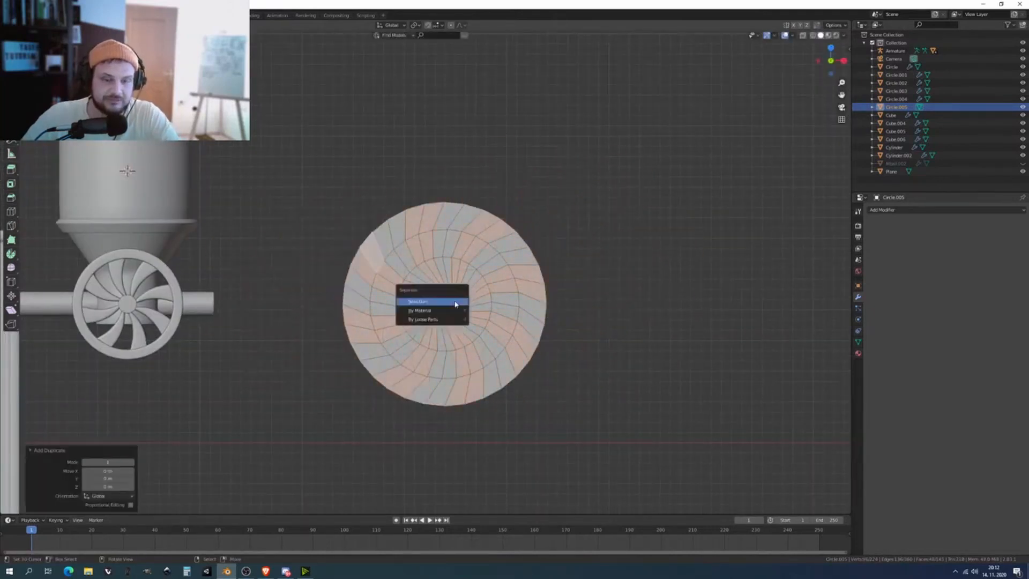
left_click(456, 303)
key("Tab")
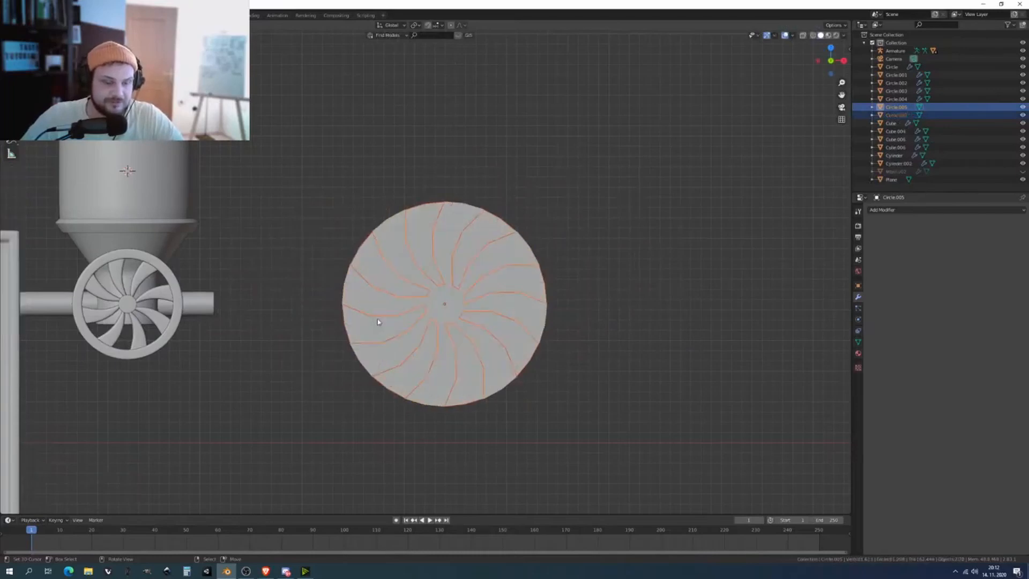
Move the separated blades about 2.2 m along the X axis, clear of the disc.
right_click(444, 287)
key("g")
key("x")
left_click(657, 313, "ctrl")
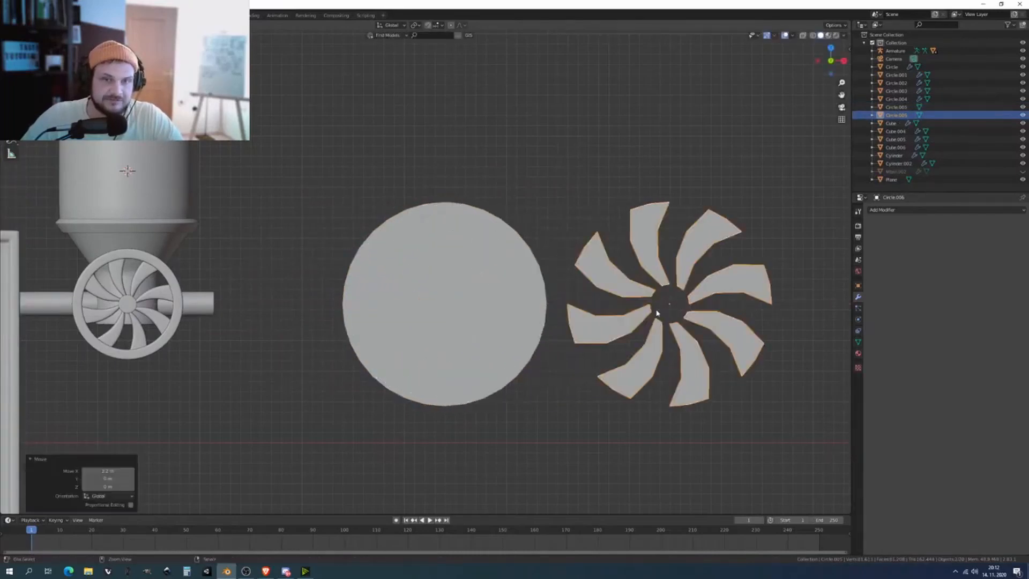
right_click(503, 304)
key("Tab")
scroll(504, 299, "up", 1)
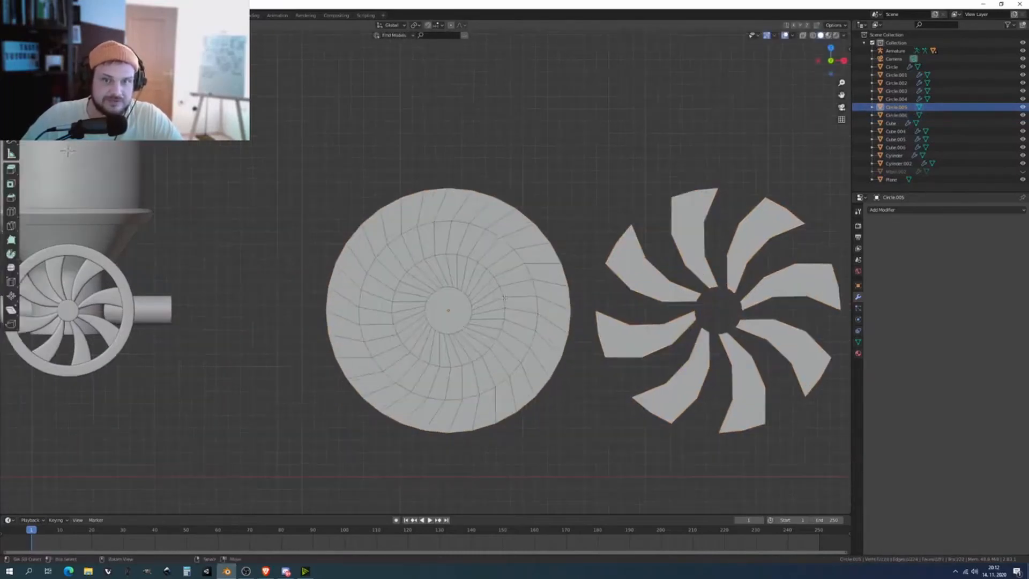
key("Tab")
Extrude all faces of the separated blades forward to give the flat blades solid thickness.
right_click(667, 298)
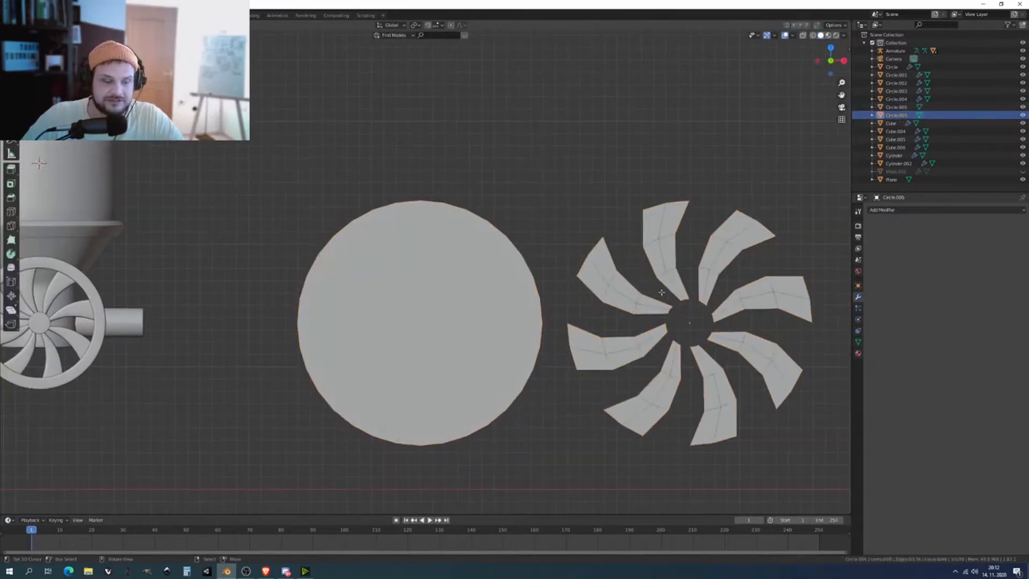
middle_click_drag(625, 282, 521, 285, "shift")
scroll(563, 259, "down", 2)
key("Tab")
middle_click_drag(563, 259, 487, 277)
scroll(385, 221, "up", 4)
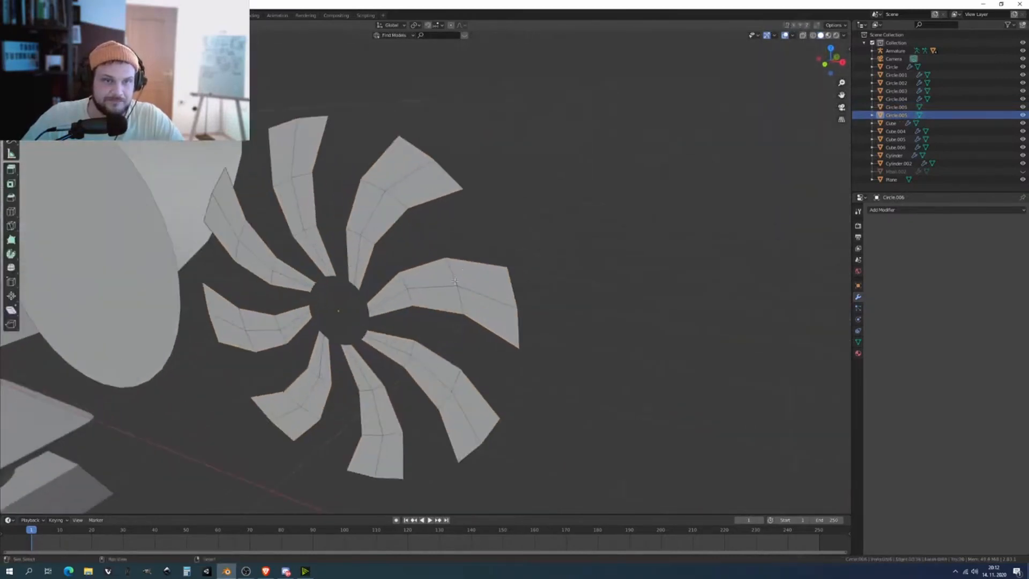
key("a")
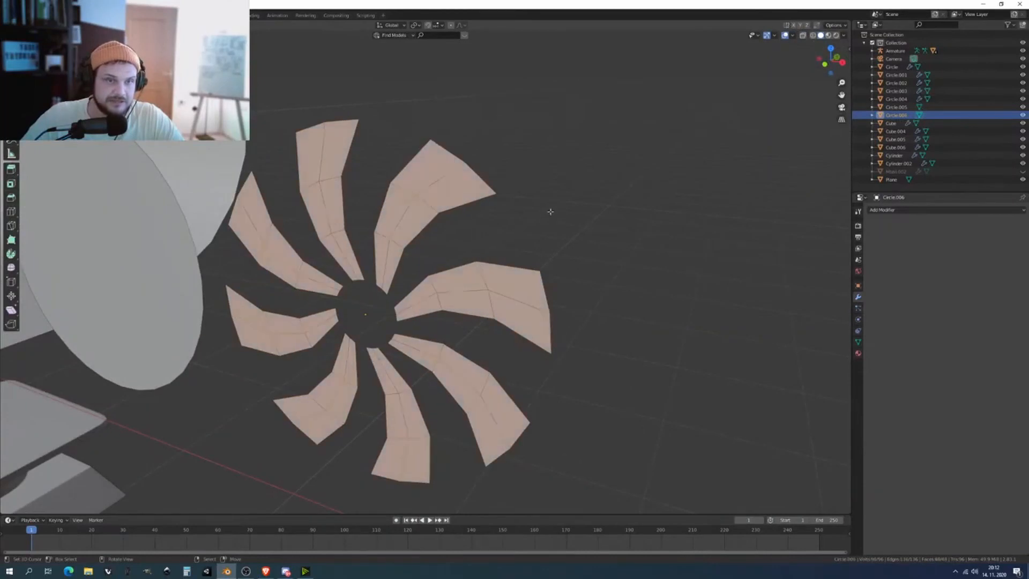
key("e")
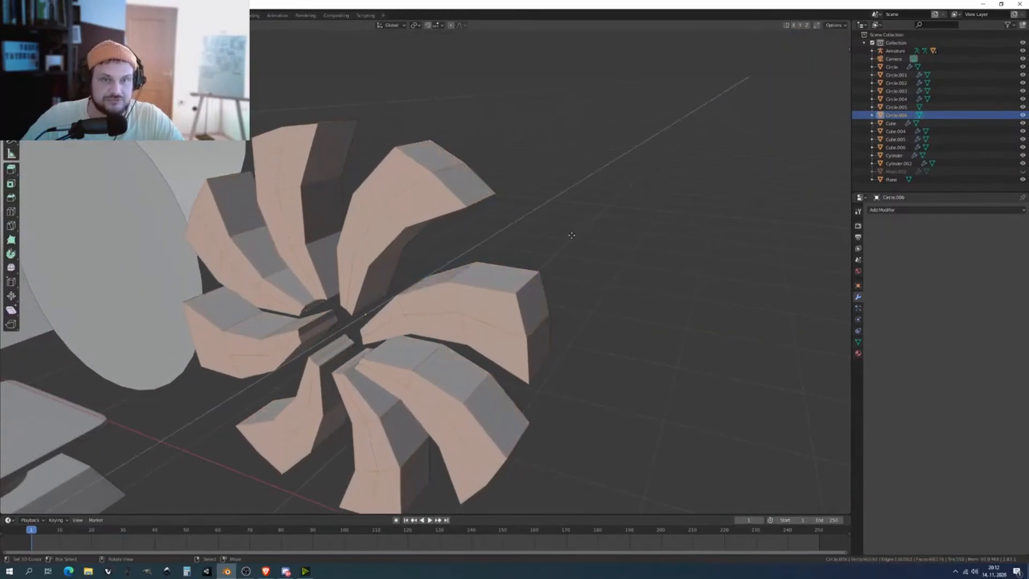
left_click(565, 236)
key("Tab")
middle_click_drag(530, 273, 515, 251)
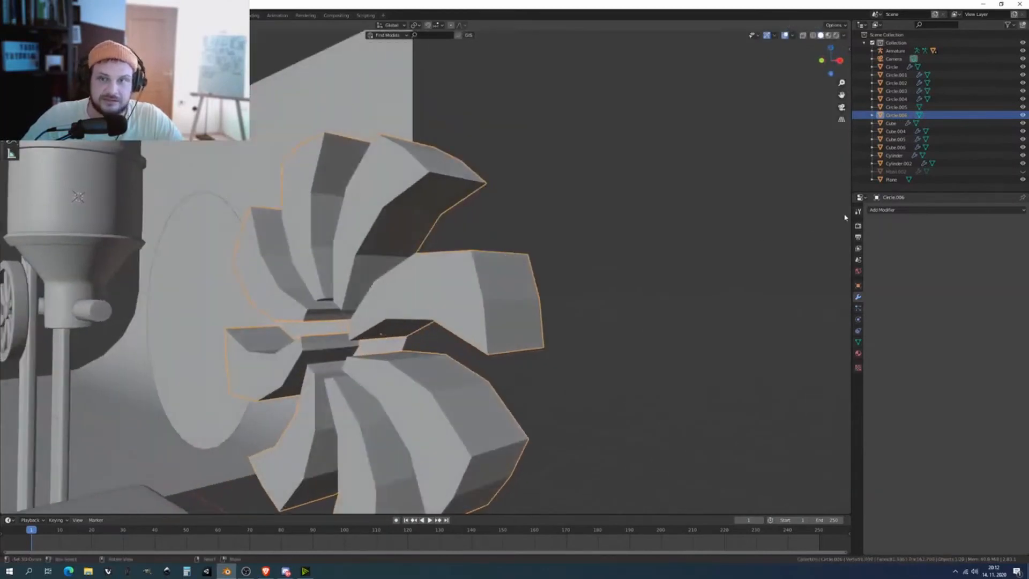
Add a Bevel modifier and a Subdivision Surface modifier to the blades, with viewport level 2.
left_click(880, 210)
left_click(881, 238)
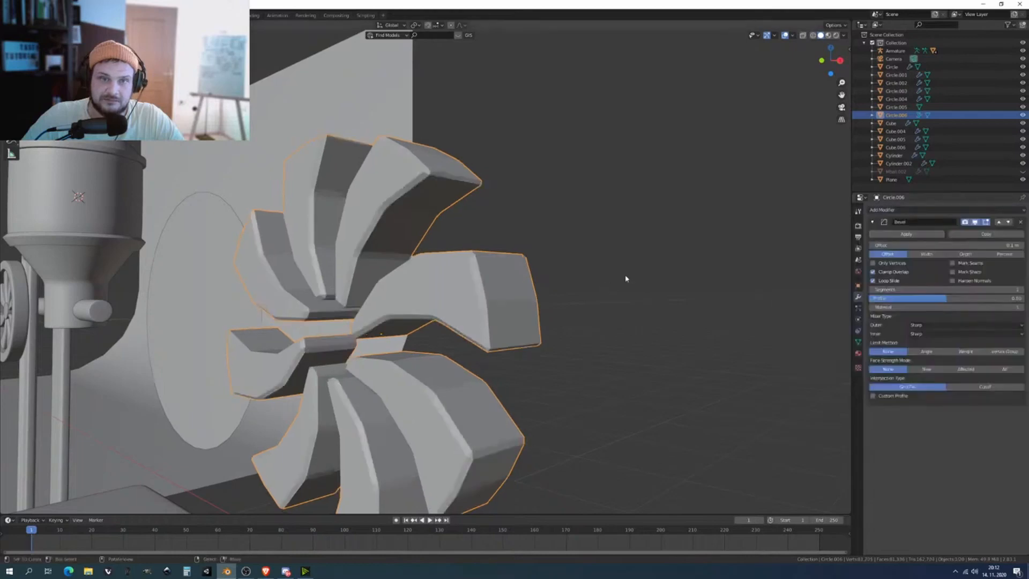
left_click(911, 210)
left_click(890, 345)
middle_click_drag(586, 340, 536, 306)
left_click(941, 485)
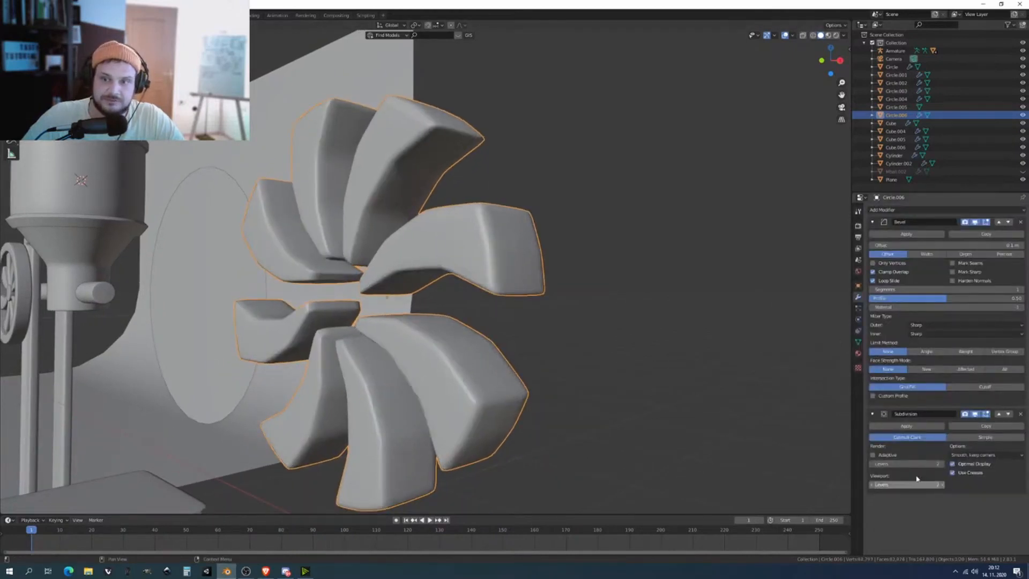
Limit the blades' bevel by angle and set its offset to 0.012 m.
key("KP_1")
middle_click_drag(748, 293, 718, 313)
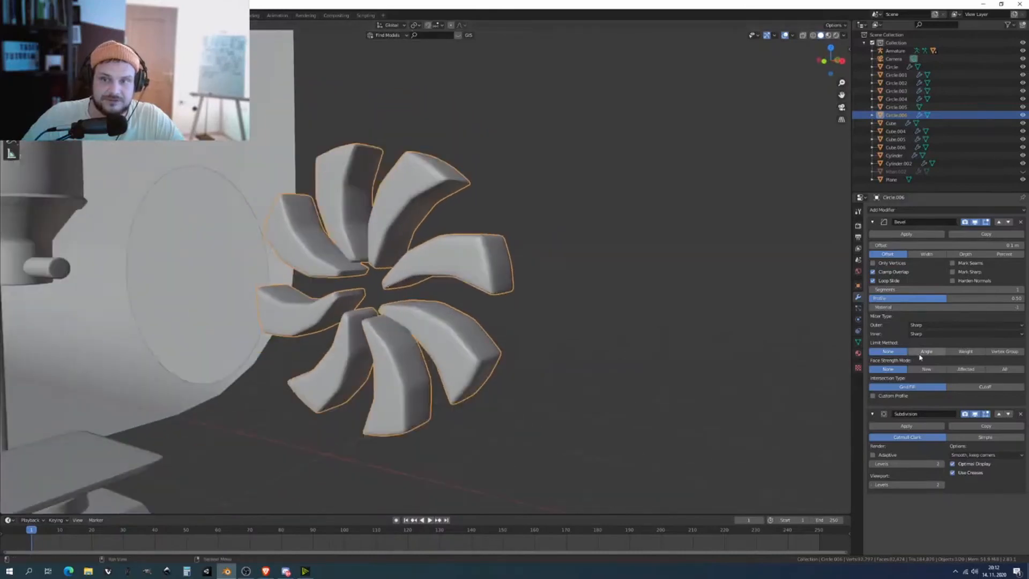
left_click(926, 351)
scroll(544, 264, "up", 1)
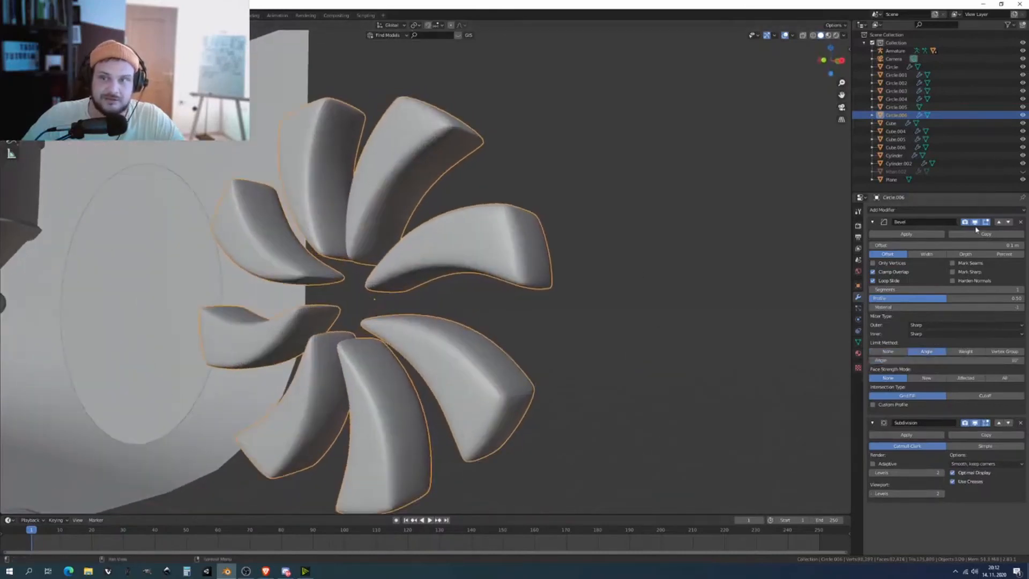
mouse_move(982, 247)
left_mouse_down()
mouse_move(971, 247)
mouse_move(1005, 248)
mouse_move(944, 247)
mouse_move(965, 247)
left_mouse_up()
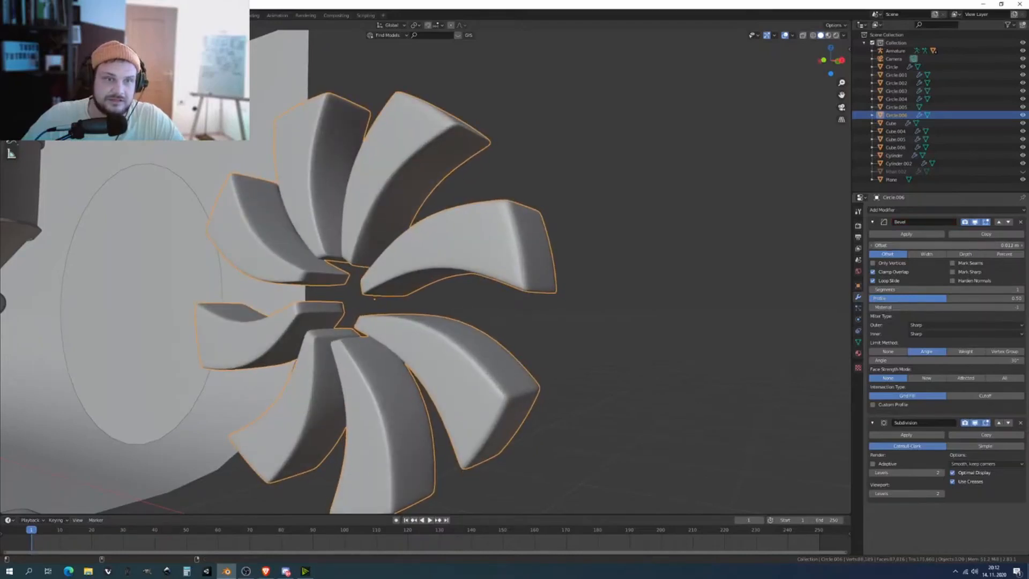
left_click(965, 247)
key("Return")
Apply the blades' scale and set their origin to geometry.
middle_click_drag(563, 276, 612, 269)
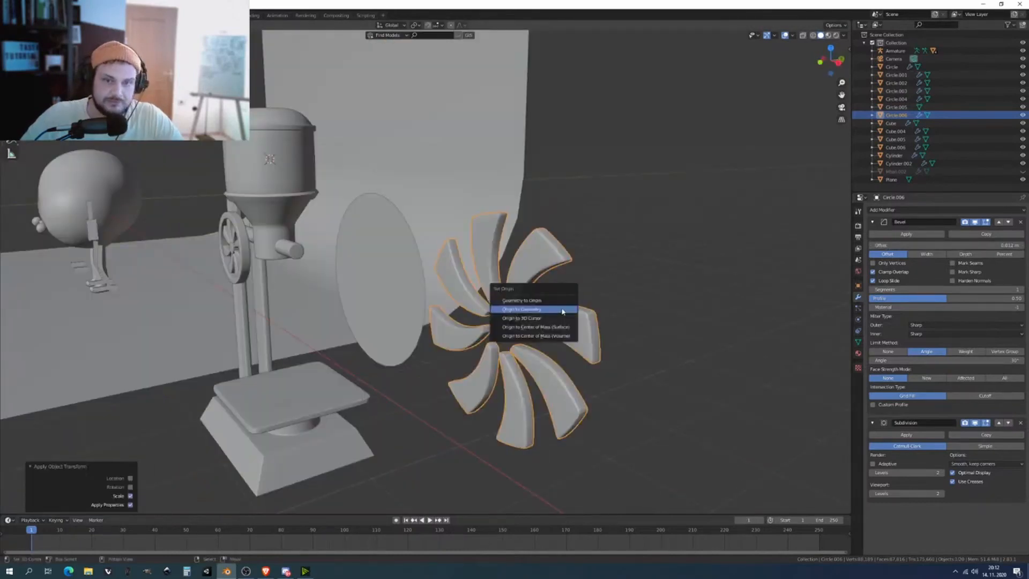
left_click(562, 309)
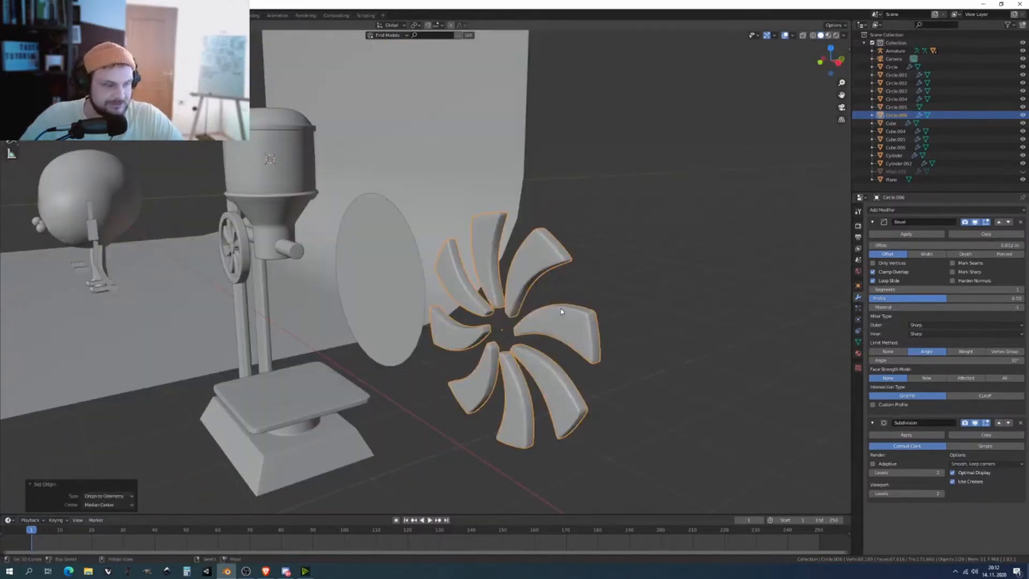
In front view, move the flat disc along the X axis so it is centred behind the blades.
key("KP_1")
middle_click_drag(523, 309, 544, 292, "shift")
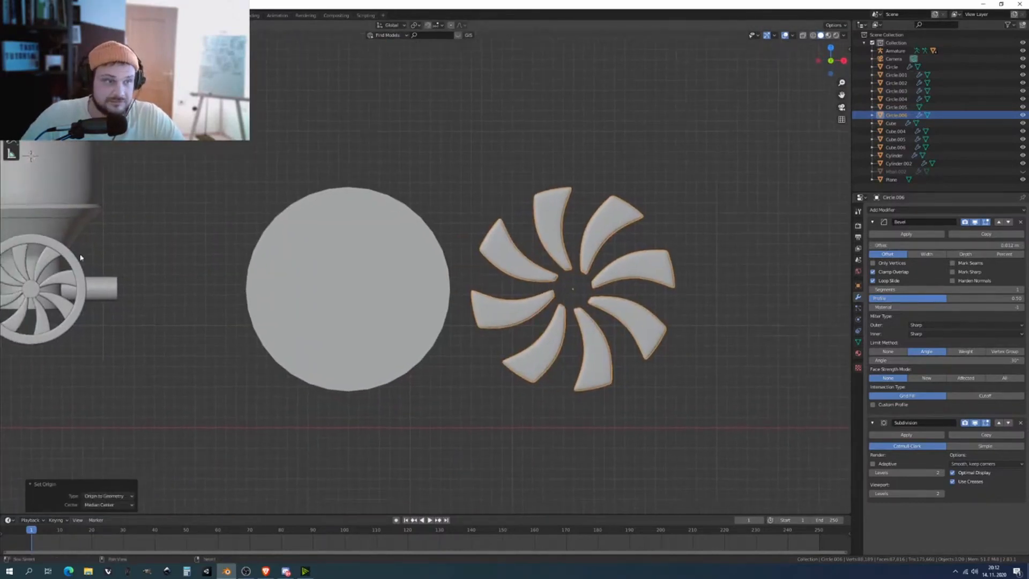
left_click(408, 245)
middle_click_drag(408, 246, 408, 255, "shift")
key("g")
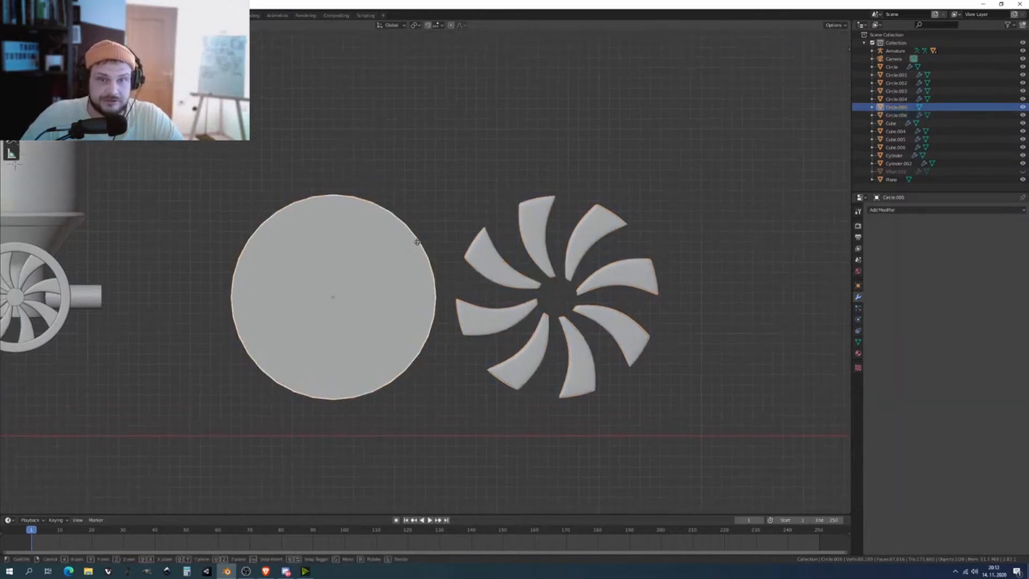
right_click(482, 245)
key("g")
key("x")
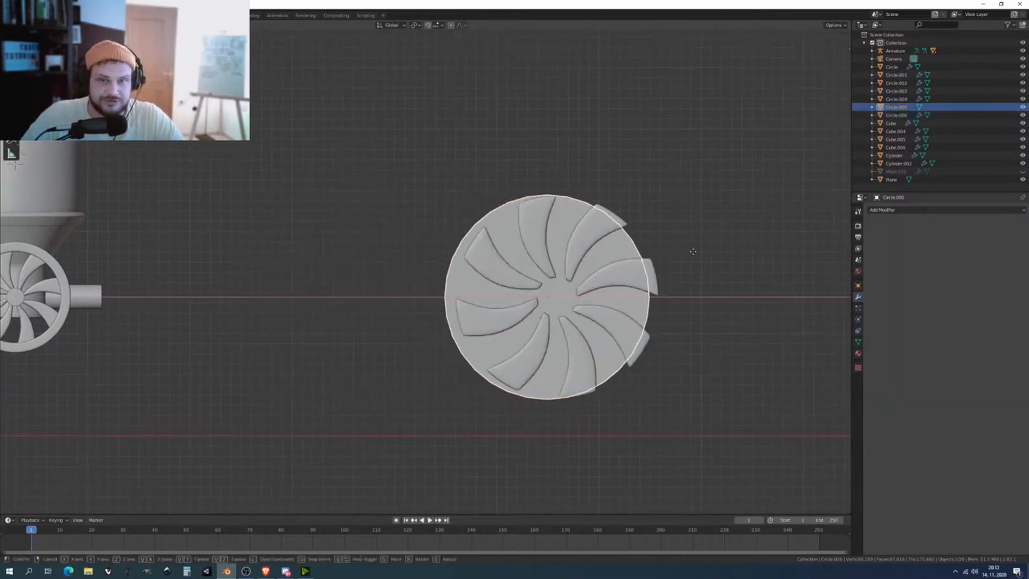
left_click(702, 252)
Isolate the disc, duplicate its round centre face in place and separate the duplicate as a hub object.
key("KP_Divide")
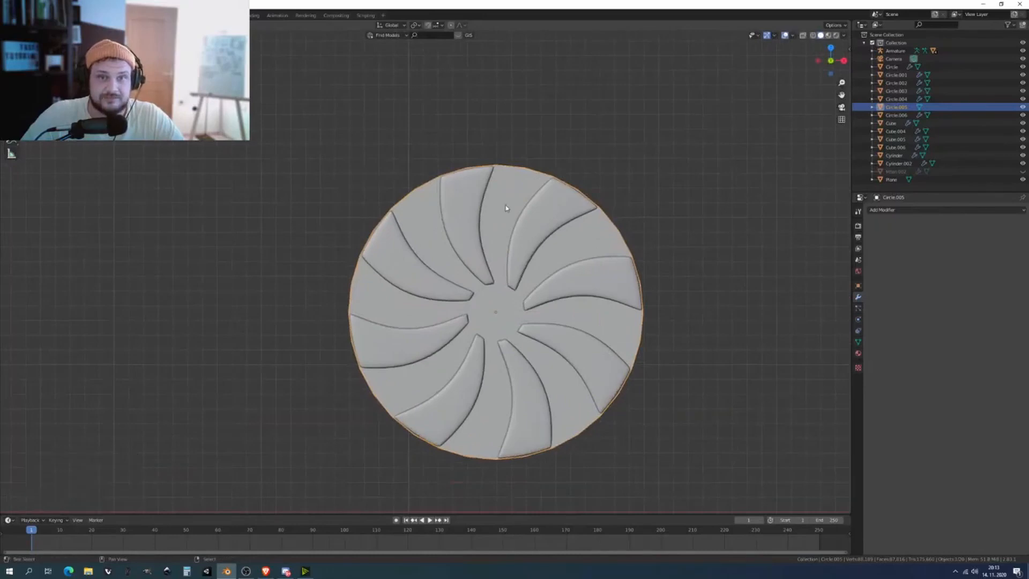
key("Tab")
key("shift+d")
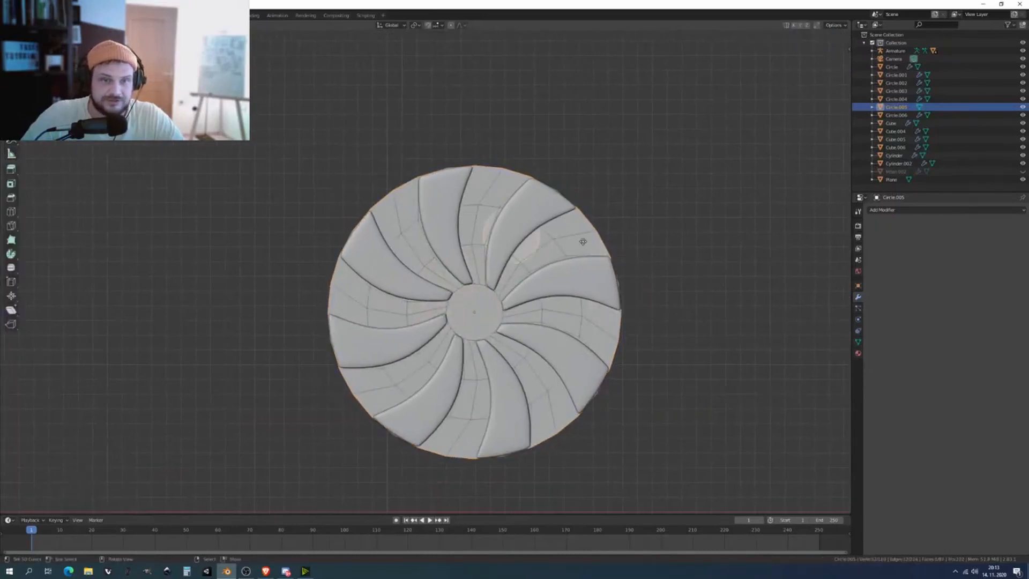
right_click(507, 282)
key("p")
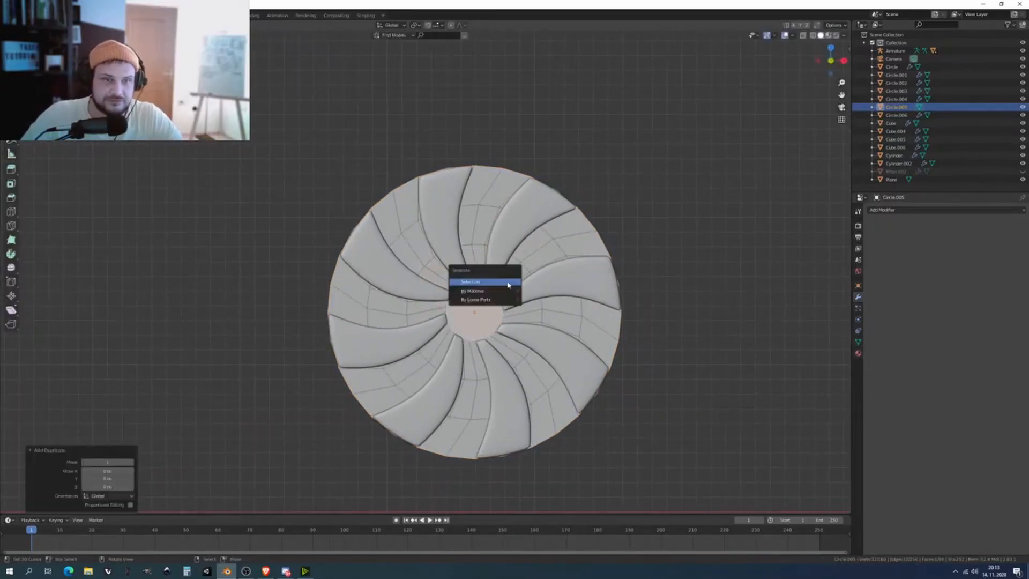
left_click(508, 282)
key("Tab")
key("KP_Divide")
Extrude the separated hub face forward into a short cylinder between the inner ends of the blades.
left_click(477, 316)
key("Tab")
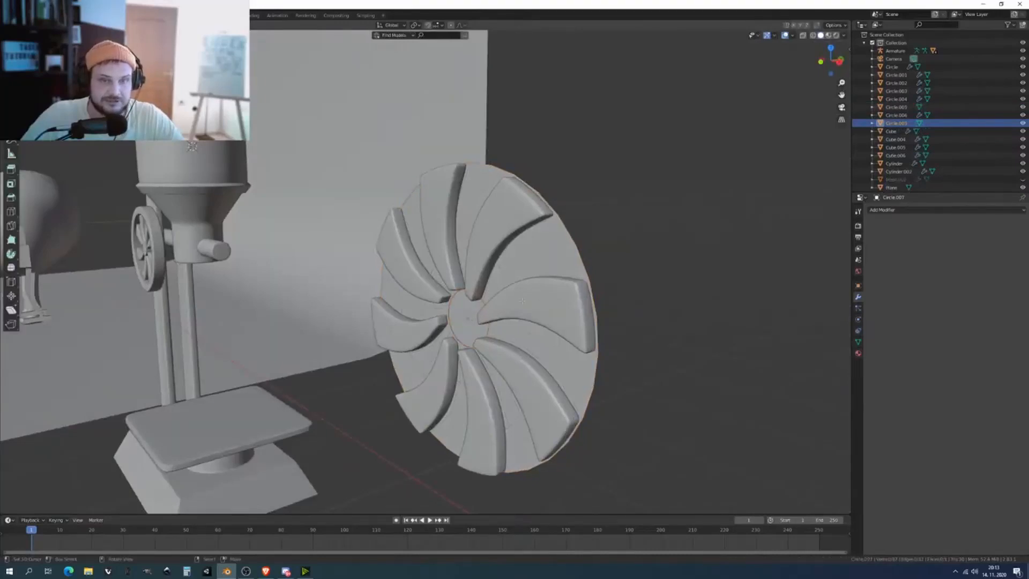
key("Tab")
middle_click_drag(535, 302, 515, 278)
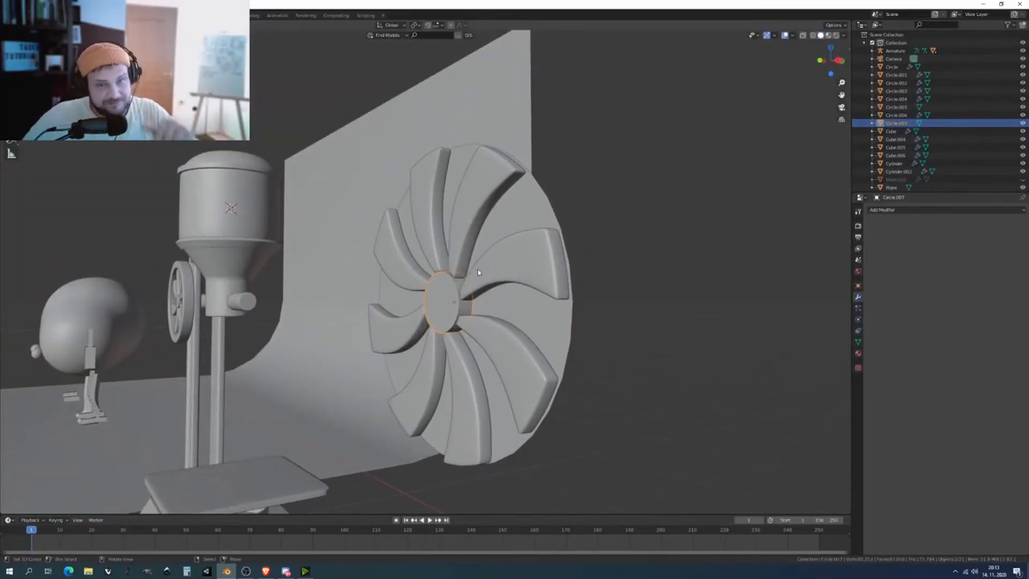
Copy the blades' Bevel and Subdivision modifiers to the hub by linking modifiers, with the blades as active object.
left_click(458, 216)
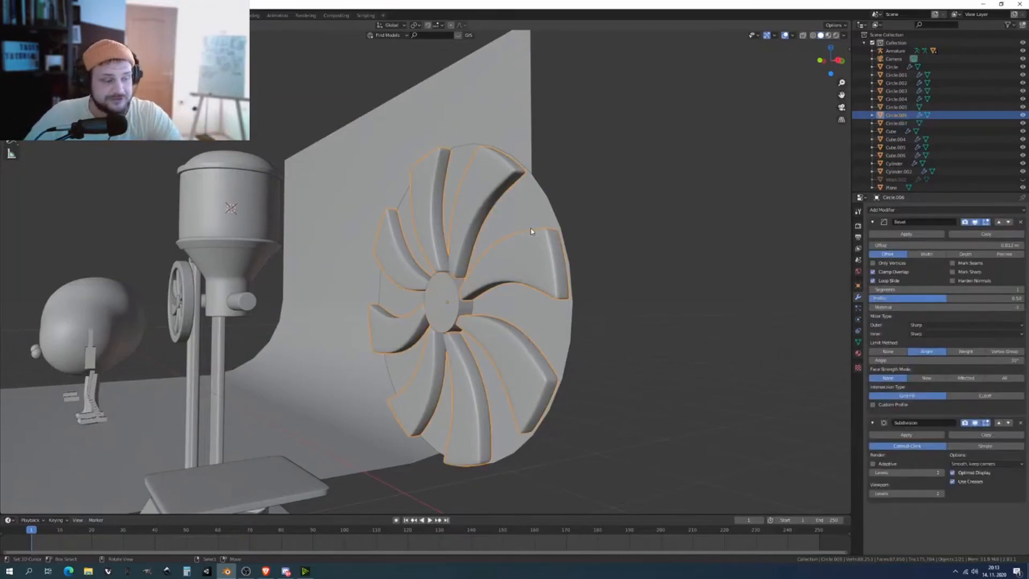
scroll(470, 305, "up", 5)
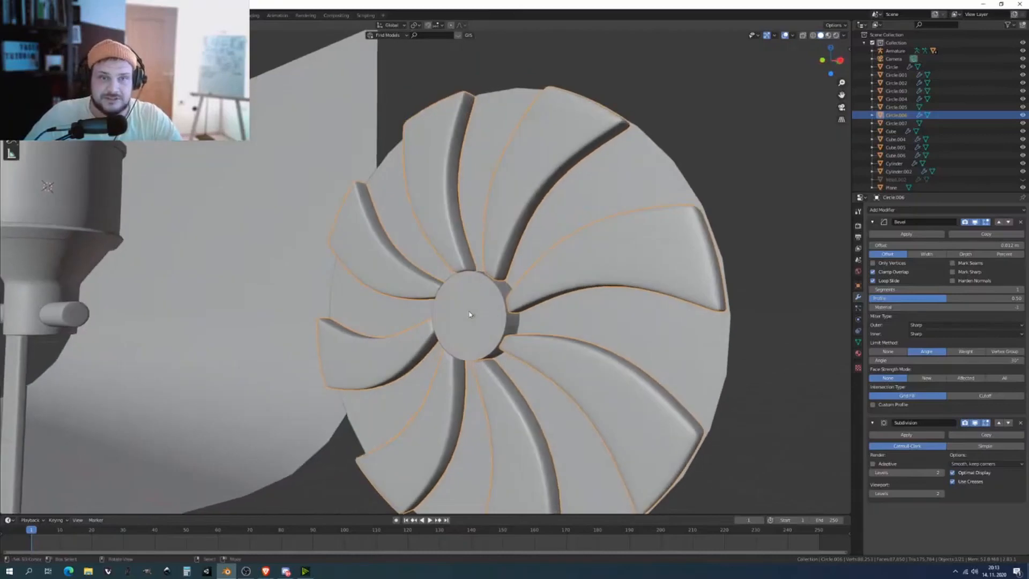
left_click(474, 291)
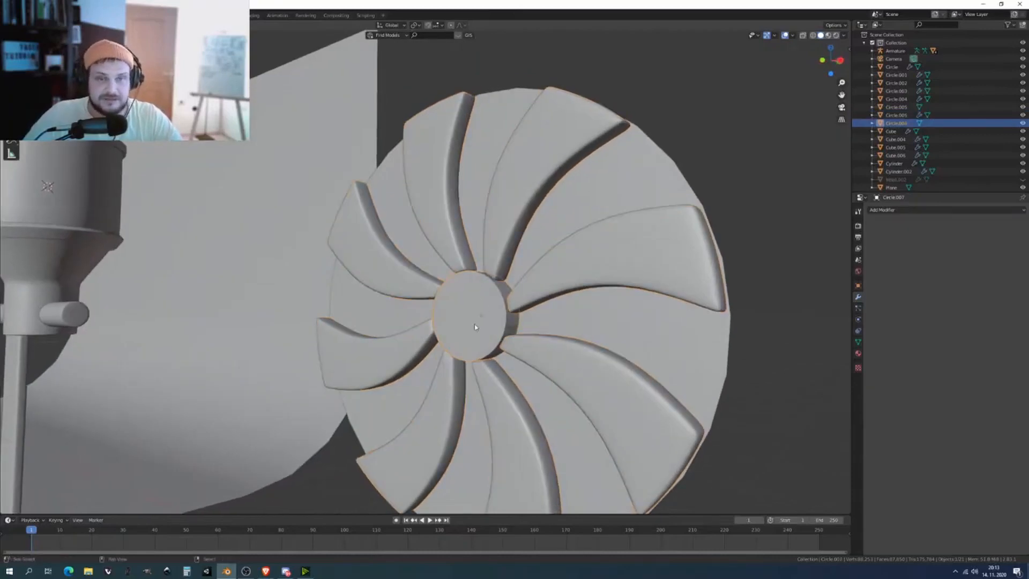
left_click(497, 223, "shift")
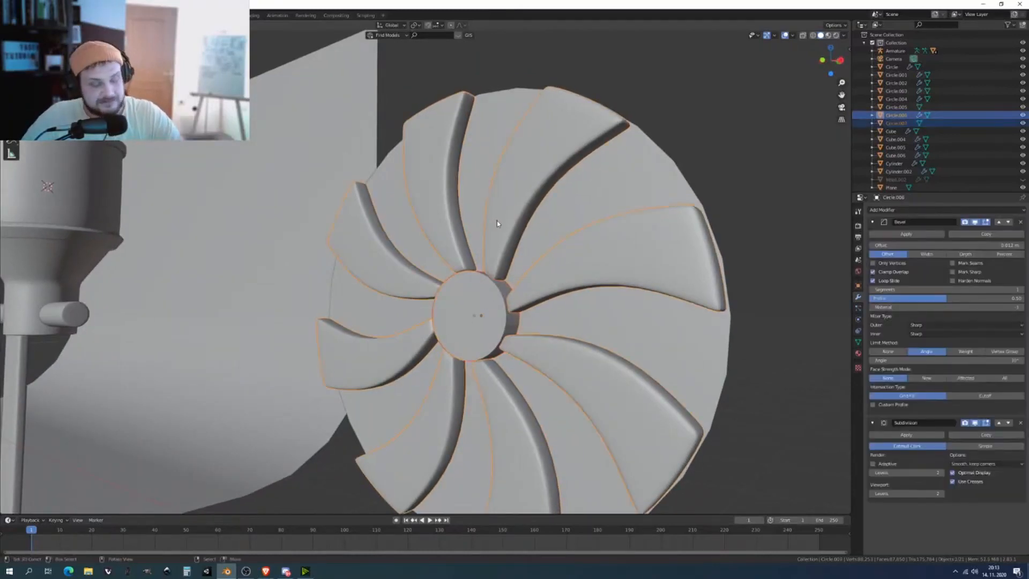
key("ctrl+l")
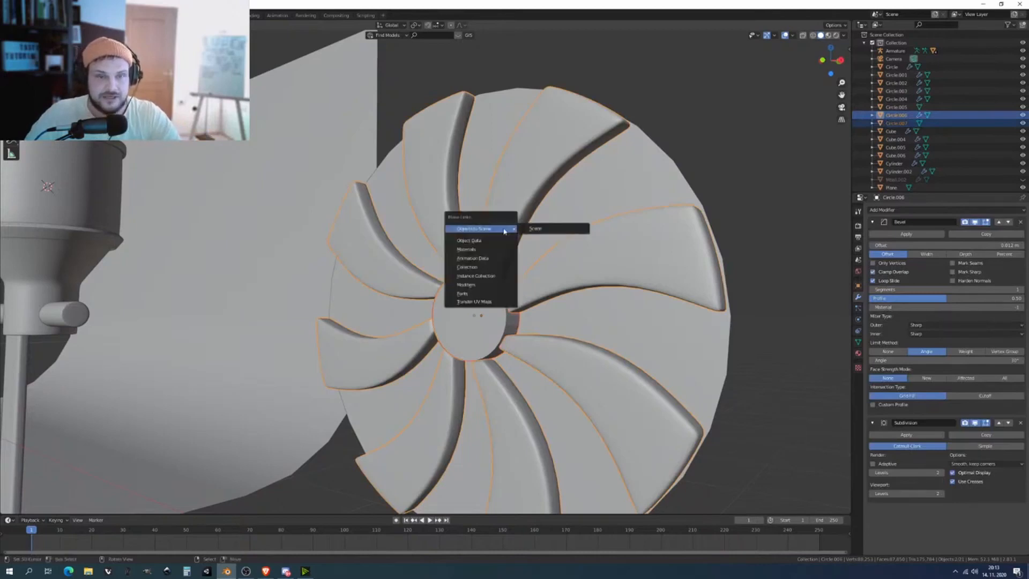
key("Down")
key("Down")
key("Down")
key("Down")
key("Down")
key("Down")
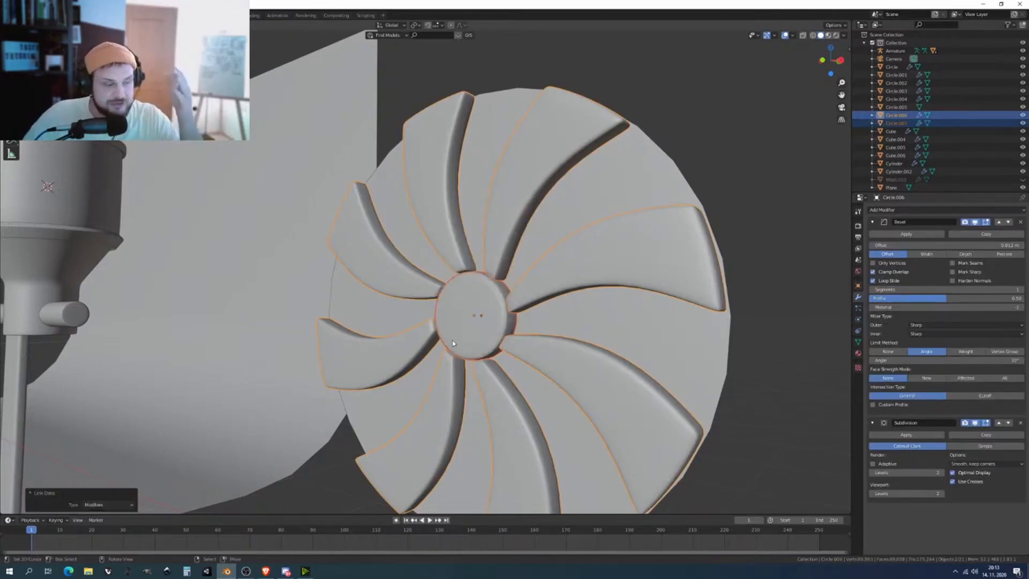
Reduce the hub's bevel offset to about 0.003 m and check its edge up close.
left_click(489, 292)
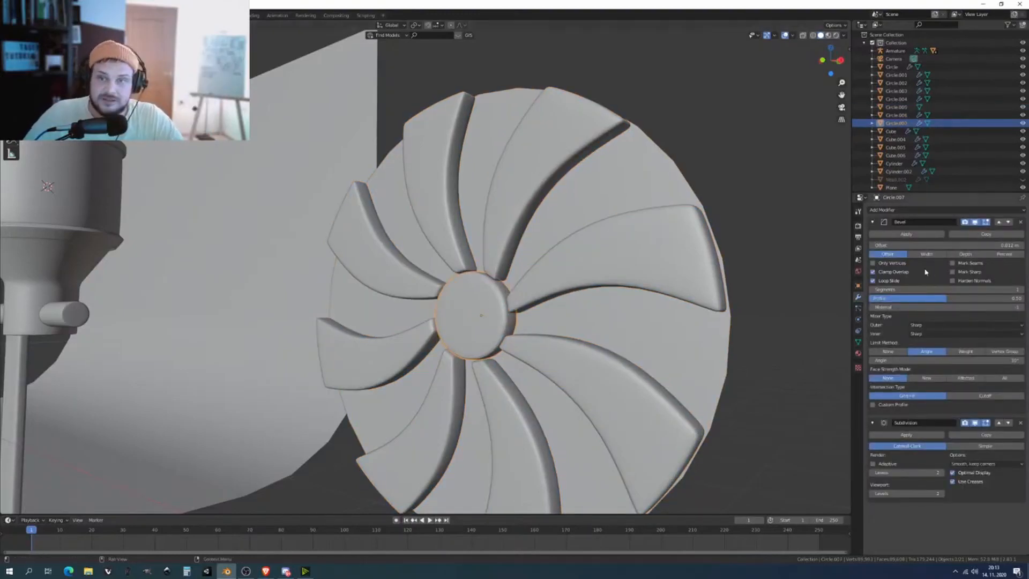
left_click_drag(943, 244, 910, 245)
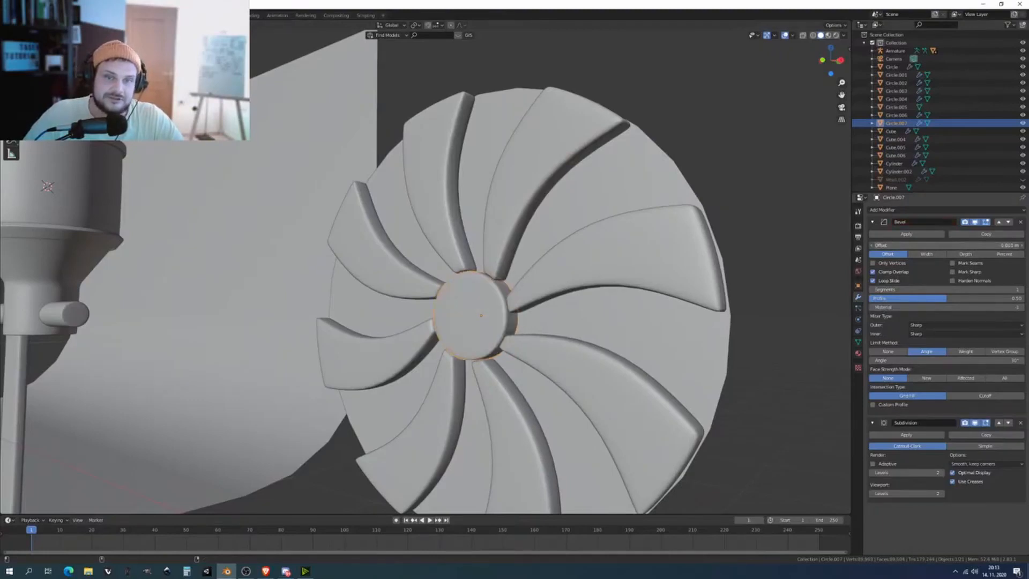
middle_click_drag(535, 326, 453, 258)
scroll(453, 257, "up", 5)
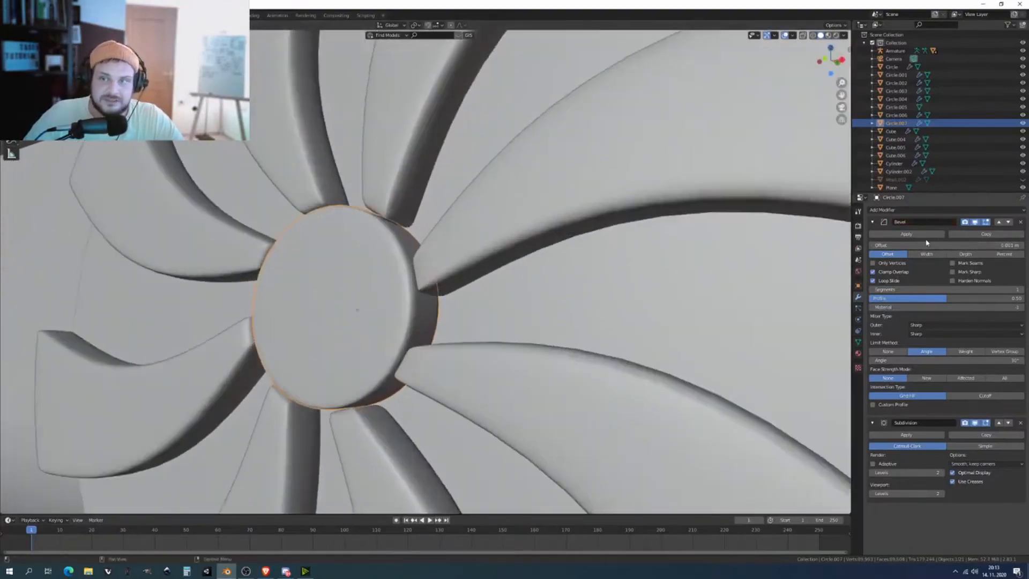
scroll(407, 306, "down", 5)
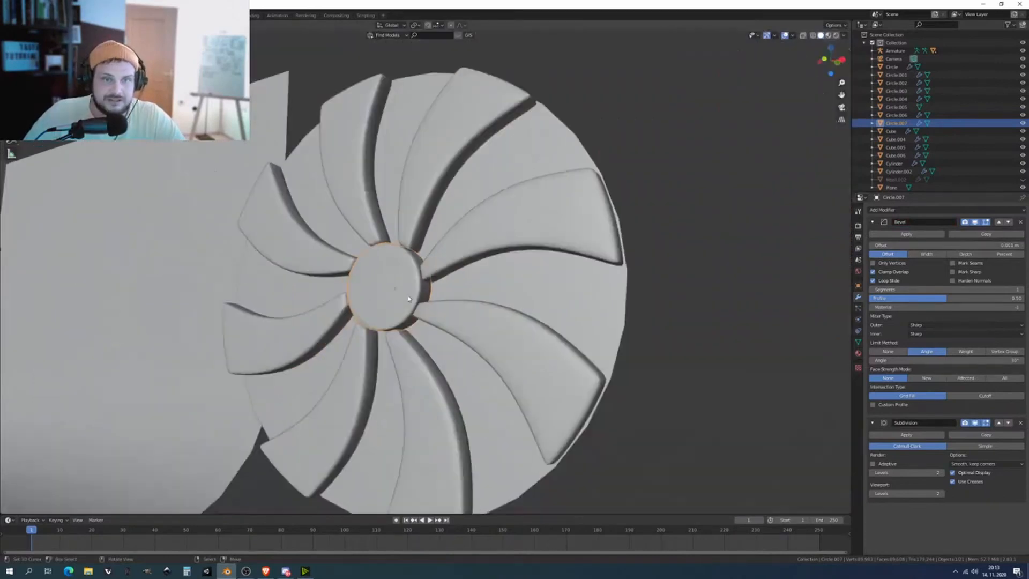
Enlarge the hub slightly in X and Z and move it a short distance forward along Y.
middle_click_drag(407, 306, 458, 298)
scroll(449, 306, "down", 3)
scroll(457, 298, "up", 2)
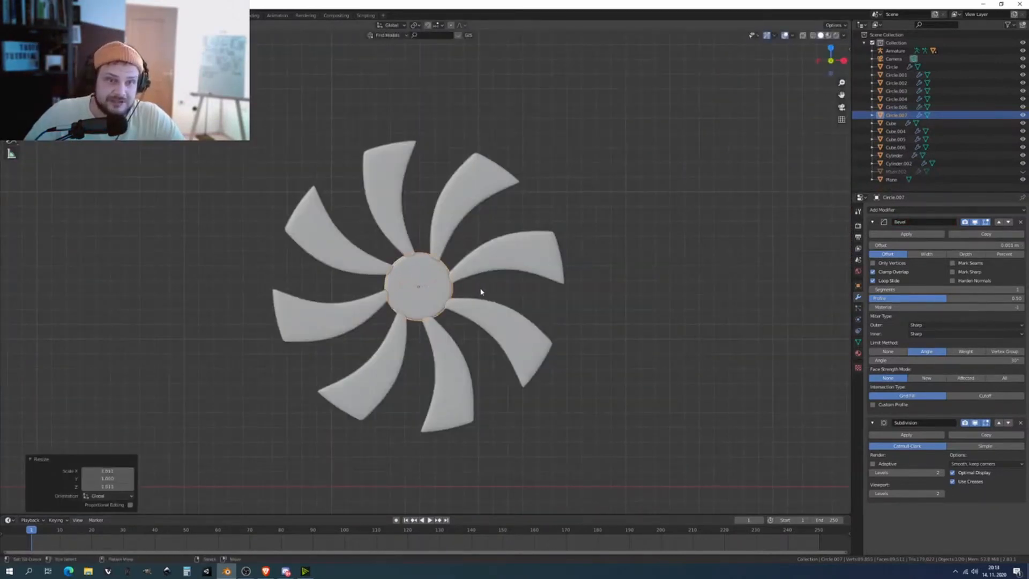
middle_click_drag(481, 292, 472, 292)
scroll(529, 293, "up", 3)
key("g")
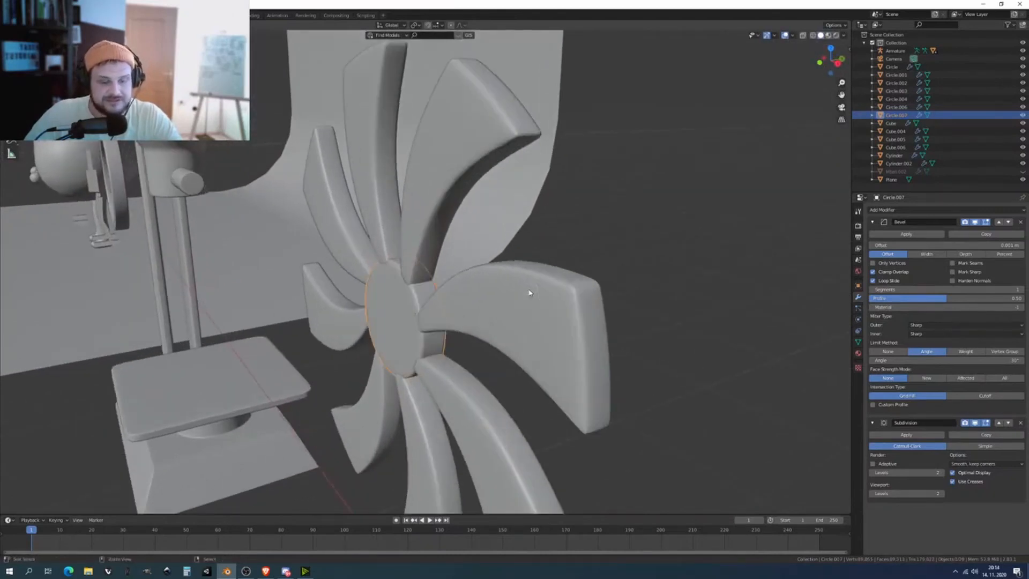
key("y")
left_click(486, 310)
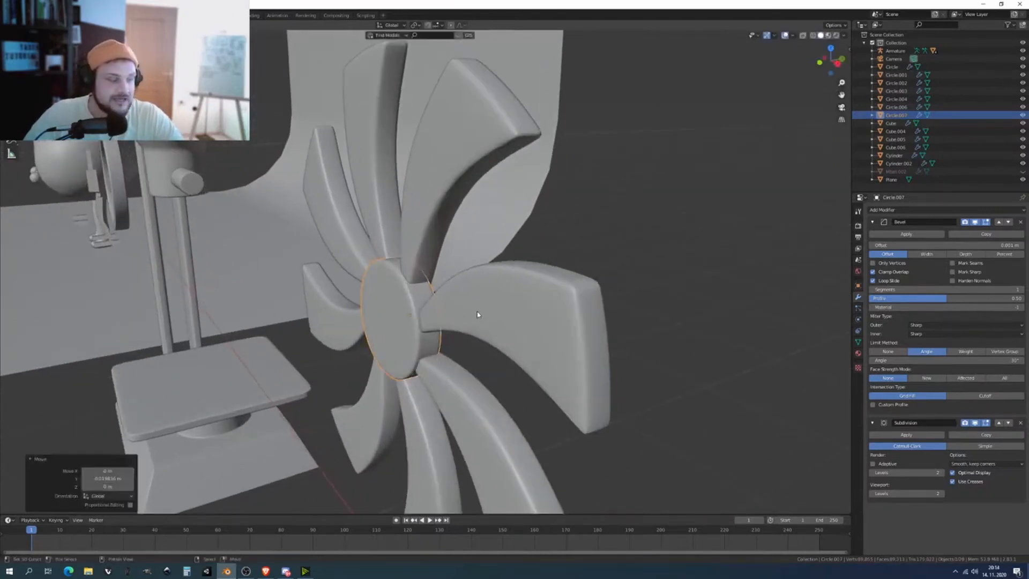
Apply the hub's scale and snap the 3D cursor to the hub.
key("ctrl+a")
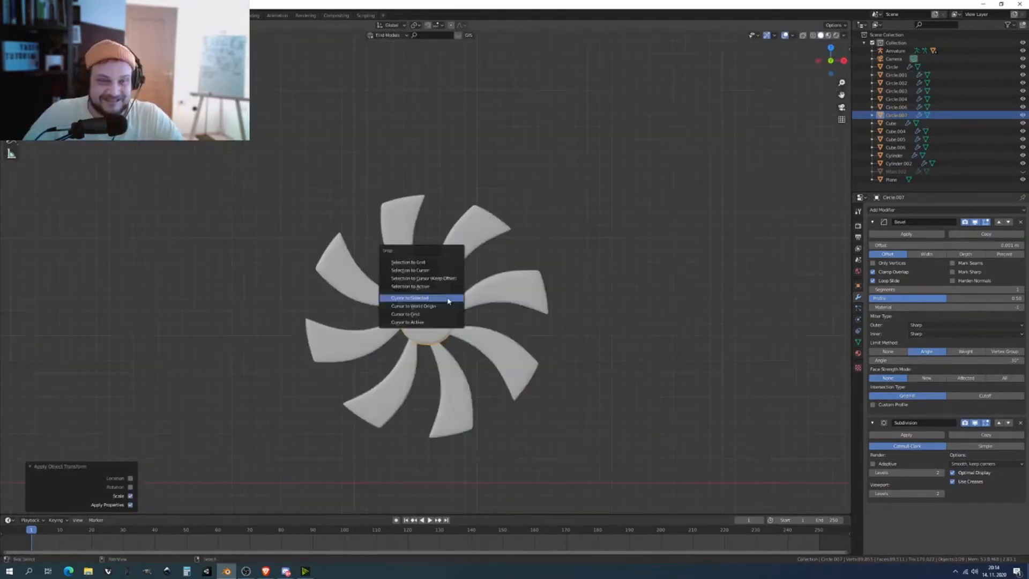
left_click(424, 298)
scroll(160, 311, "down", 5)
middle_click_drag(216, 315, 349, 275, "shift")
middle_click_drag(503, 297, 287, 370, "shift")
scroll(347, 350, "up", 4)
middle_click_drag(347, 349, 522, 225, "shift")
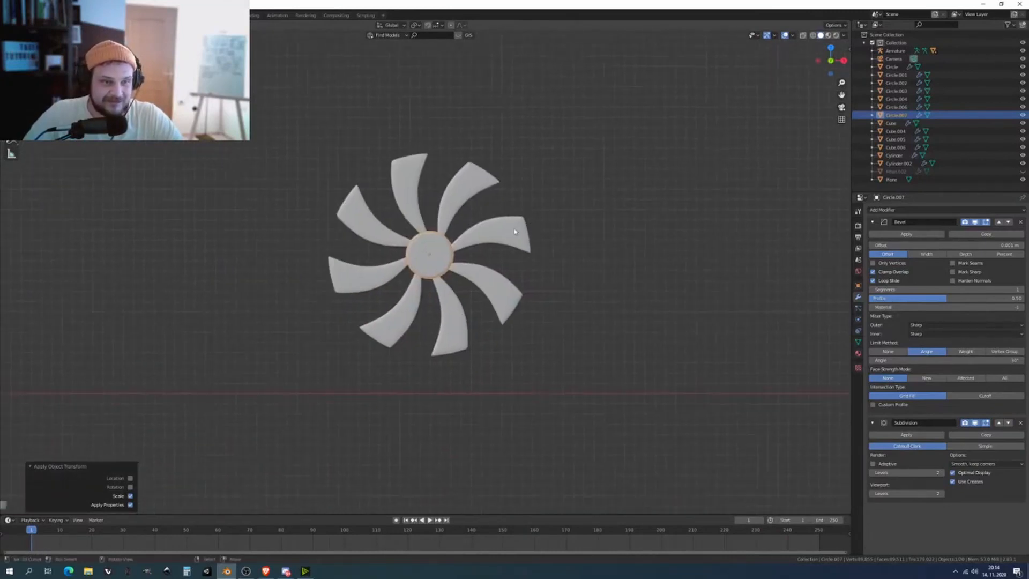
scroll(381, 334, "up", 3)
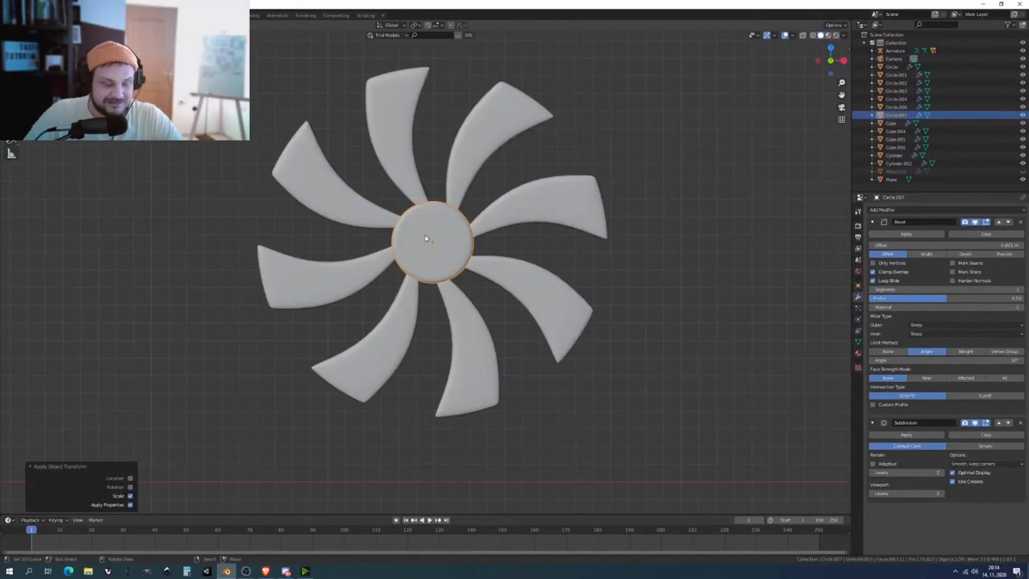
key("shift+s")
left_click(423, 242)
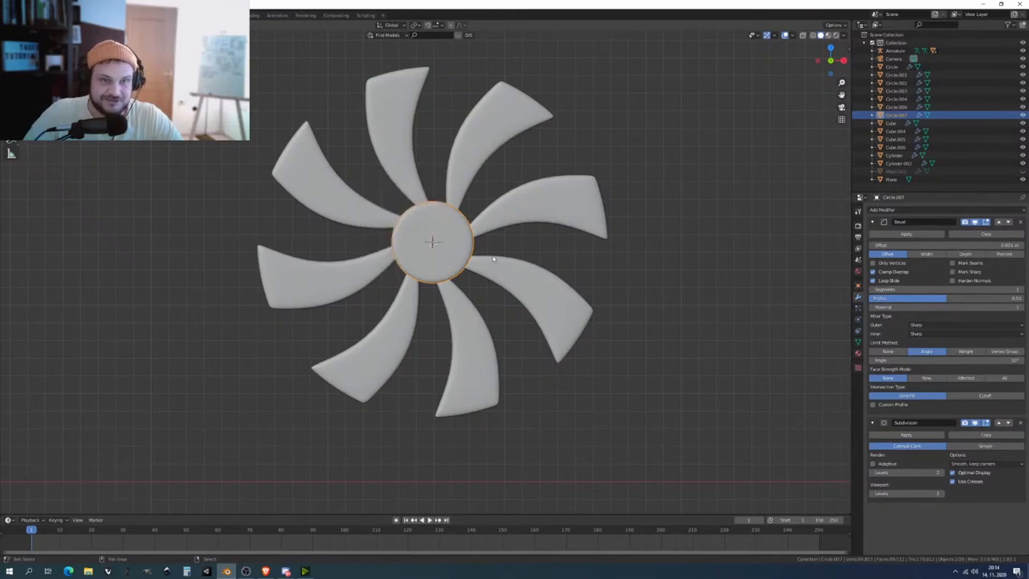
Add a 1 m radius circle at the hub's centre and rotate it 90° about X to surround the blades.
middle_click_drag(433, 243, 411, 287, "shift")
key("shift+a")
left_click(528, 307)
key("r")
key("x")
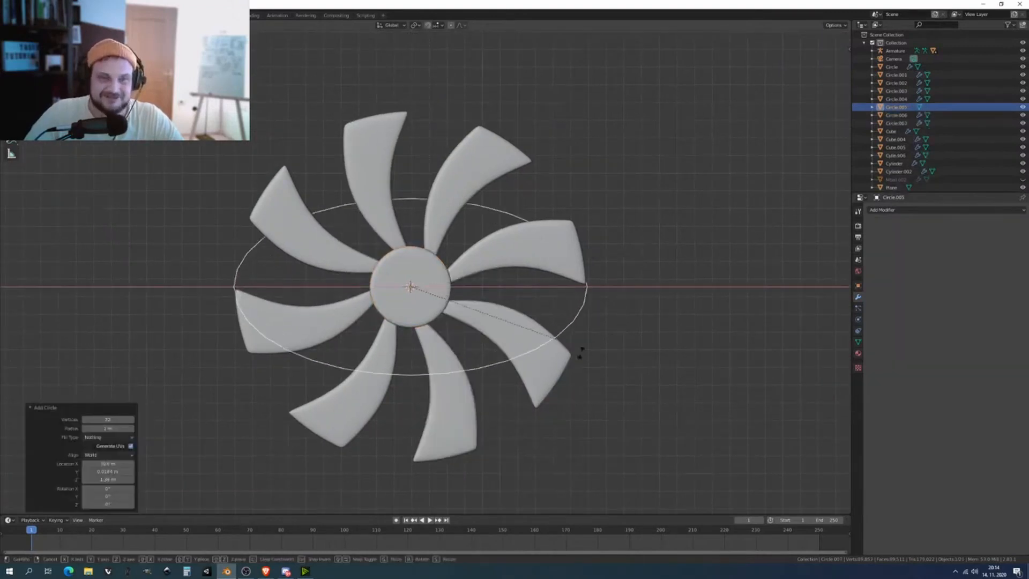
key("Return")
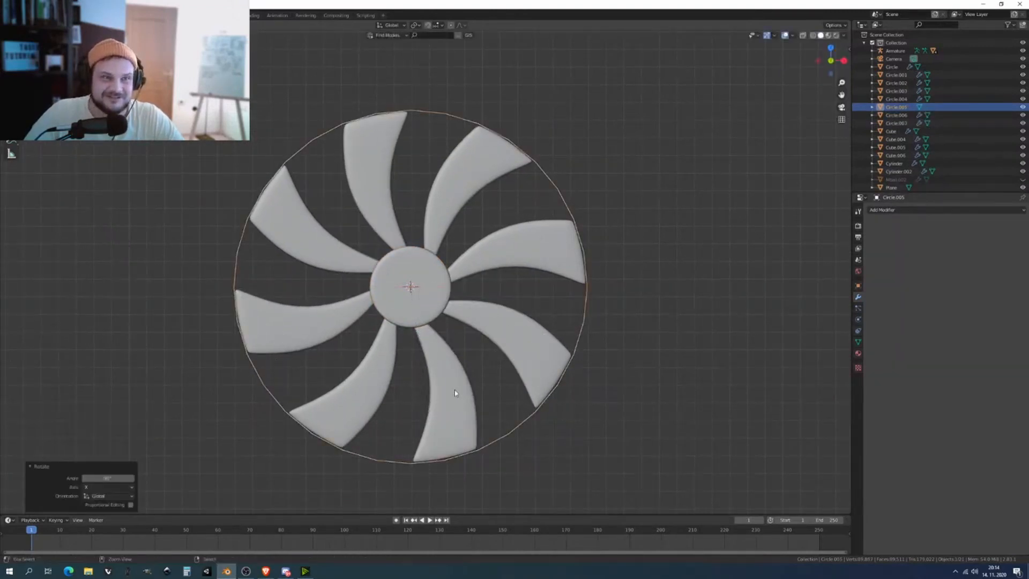
Extrude the circle's edge outward, scaling in X and Z only, into a flat ring around the blade tips.
key("Tab")
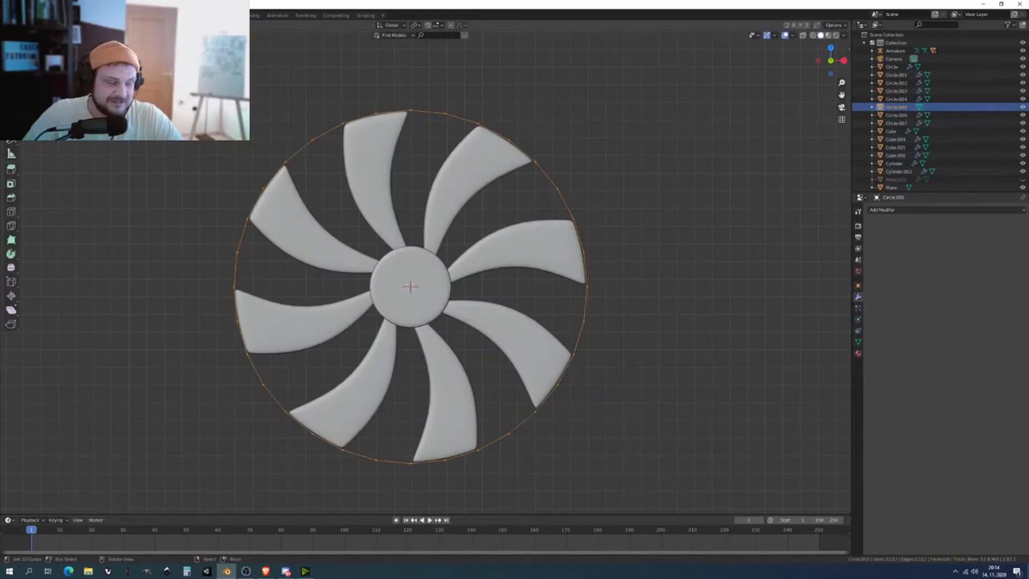
key("e")
key("s")
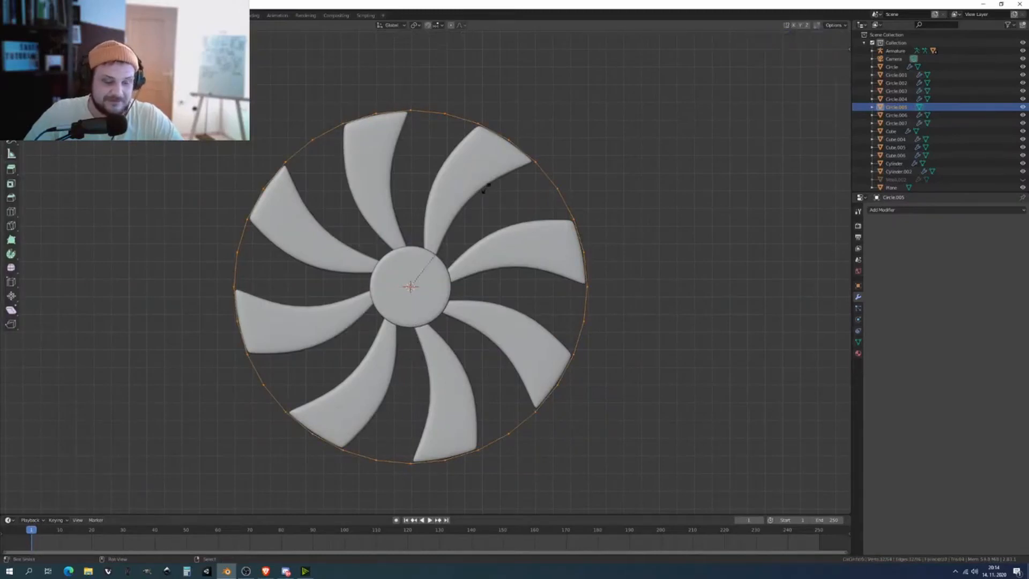
key("shift+y")
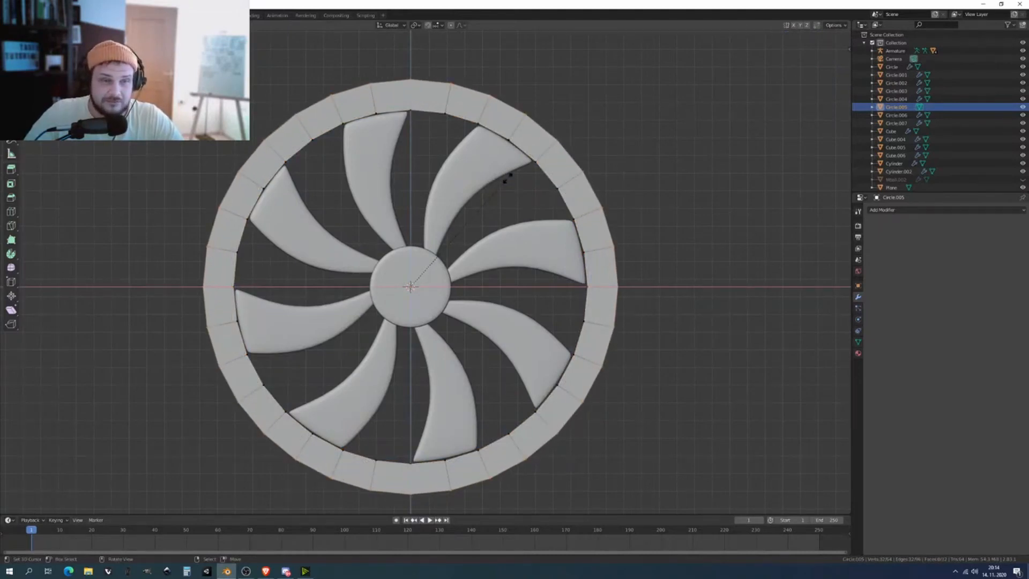
left_click(508, 178)
Extrude the ring in depth to give the wheel a solid rim.
middle_click_drag(459, 173, 620, 168)
key("e")
left_click(606, 171)
key("Tab")
key("KP_1")
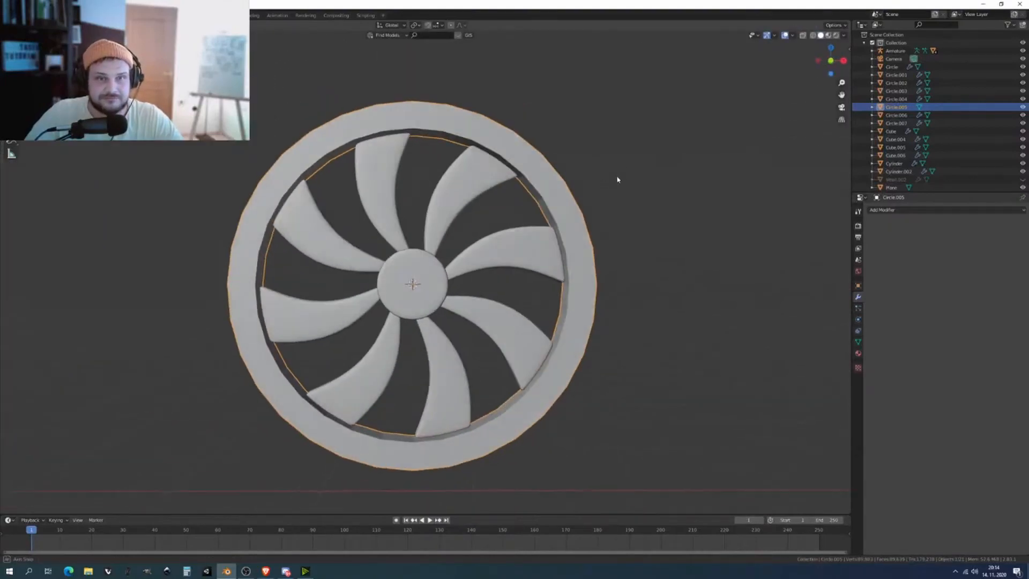
key("KP_5")
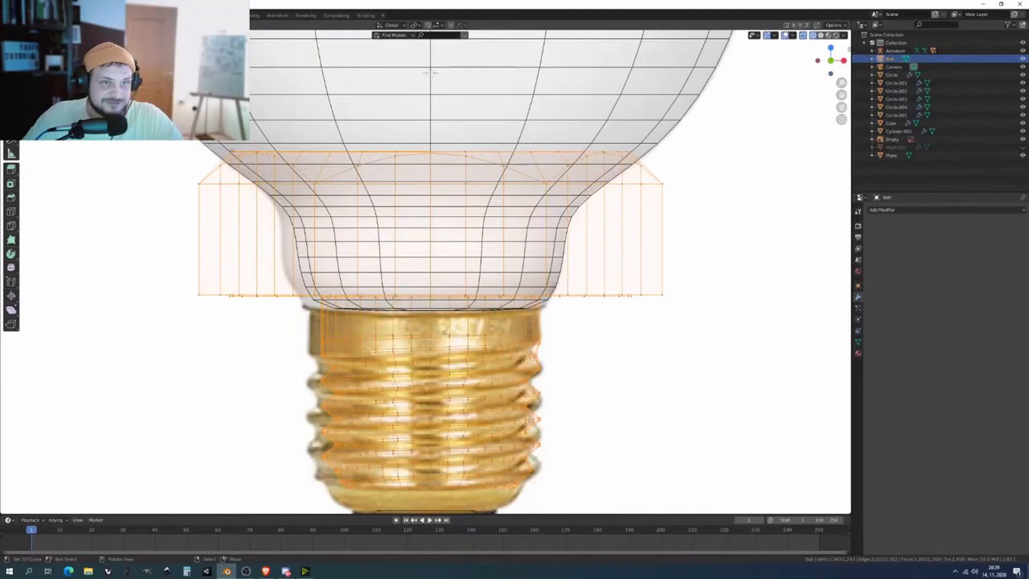
Select all vertices of the bolt's wide head and delete them, keeping only the threaded part as the bulb's screw base.
key("alt+a")
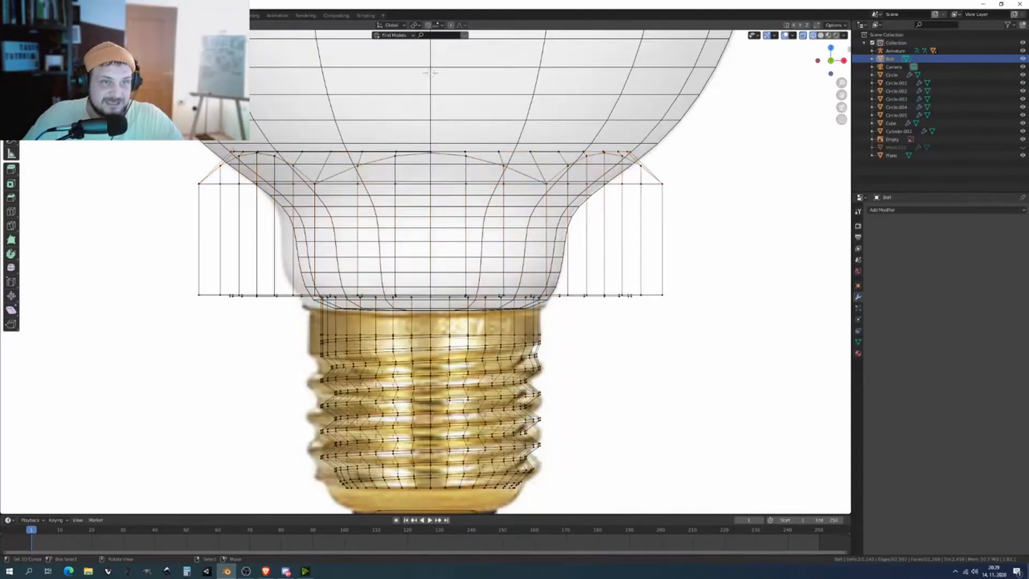
key("c")
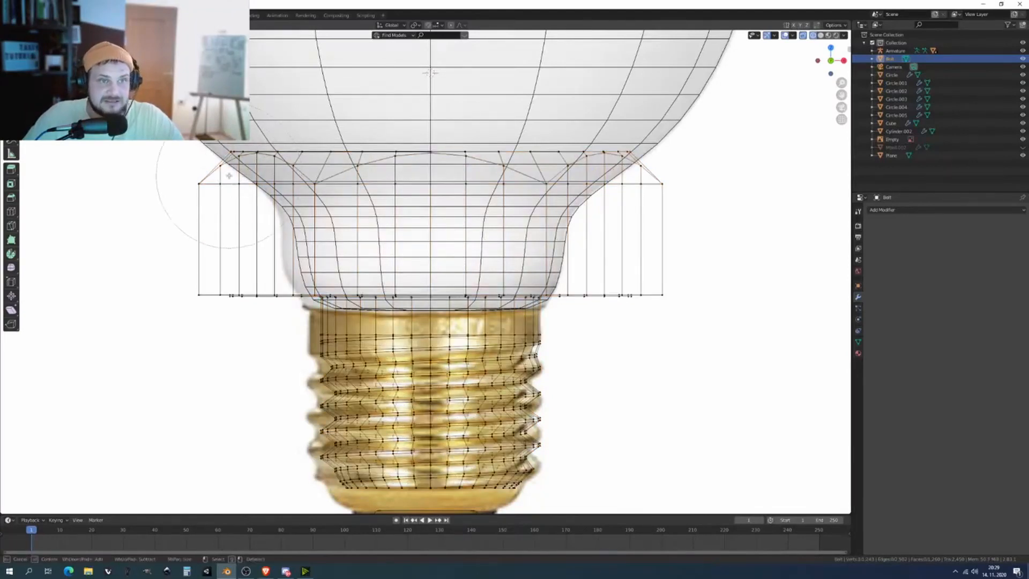
mouse_move(247, 161)
left_mouse_down()
mouse_move(664, 160)
mouse_move(679, 263)
mouse_move(650, 253)
left_mouse_up()
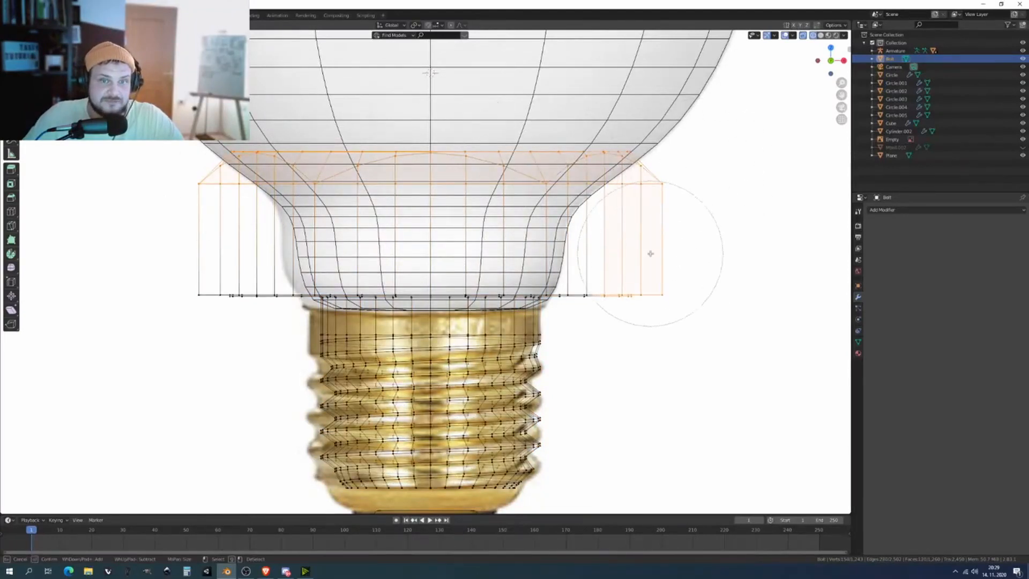
key("Escape")
key("shift+z")
middle_click_drag(643, 246, 624, 212)
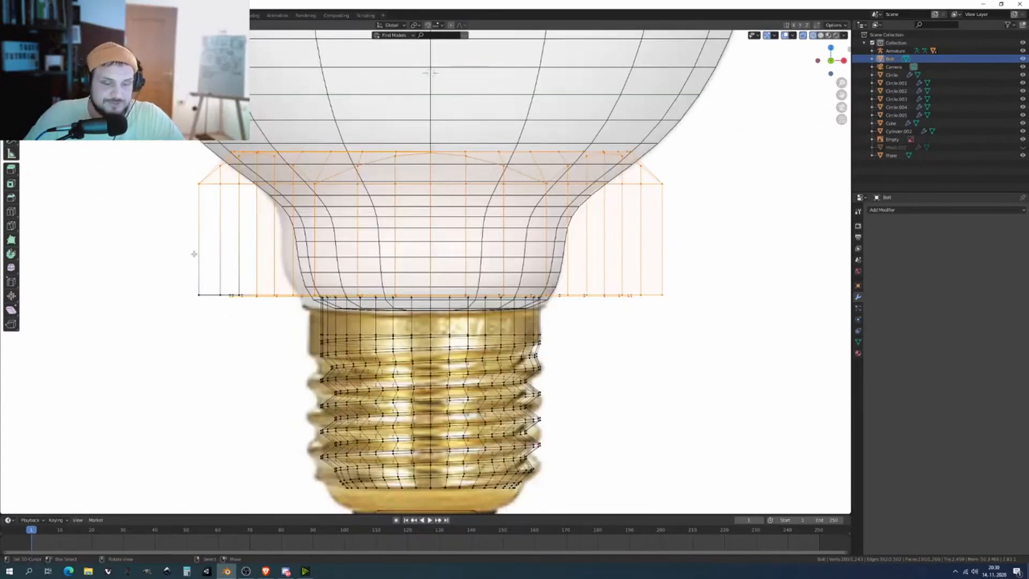
key("c")
left_click_drag(171, 287, 202, 245)
mouse_move(202, 245)
middle_mouse_down()
mouse_move(212, 234)
mouse_move(230, 249)
mouse_move(389, 283)
middle_mouse_up()
left_click(192, 267)
key("Escape")
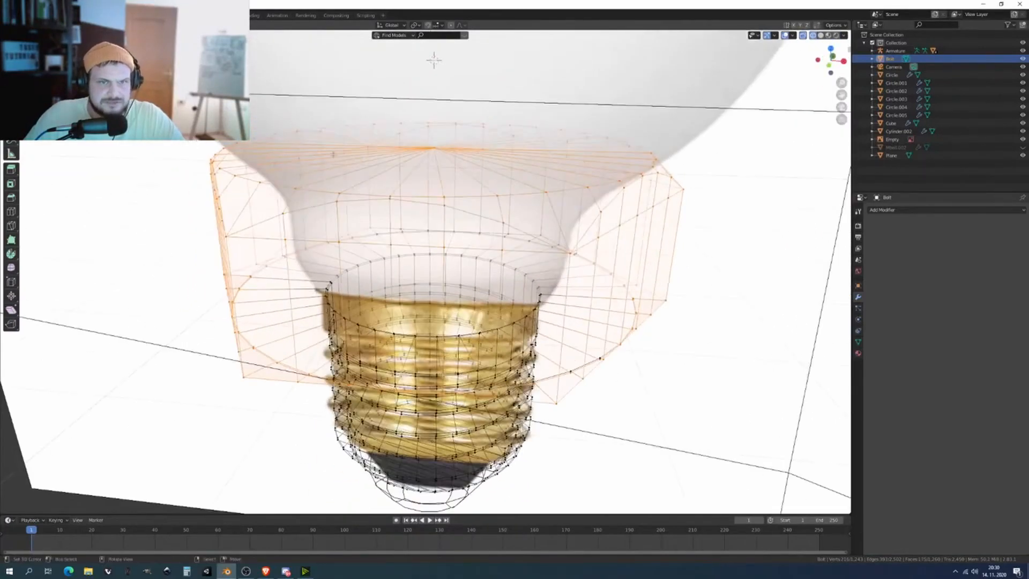
key("c")
key("Escape")
mouse_move(677, 376)
middle_mouse_down()
mouse_move(685, 387)
mouse_move(670, 432)
middle_mouse_up()
key("c")
left_click_drag(627, 448, 595, 458)
key("Escape")
key("x")
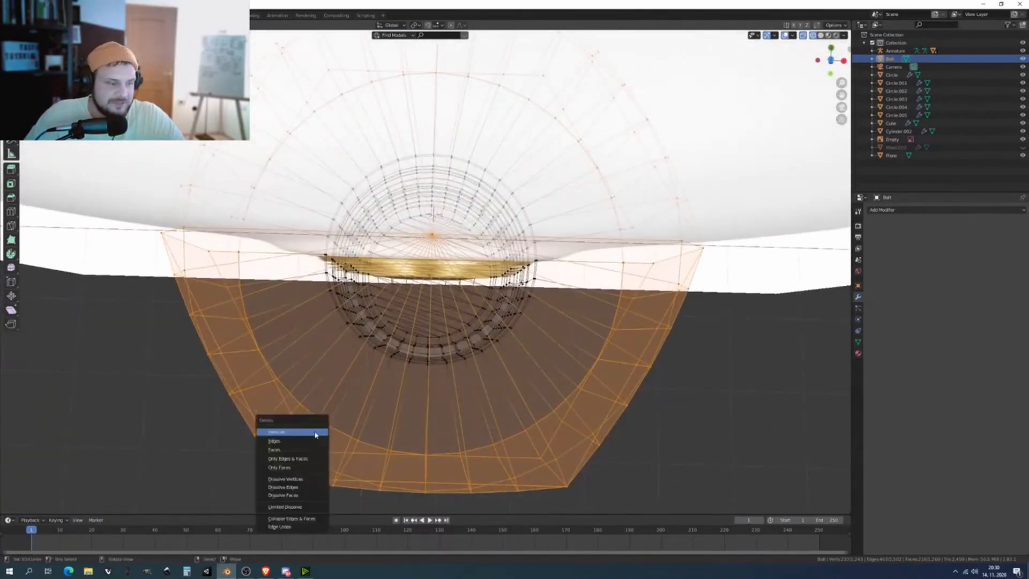
left_click(296, 431)
middle_click_drag(418, 419, 425, 99)
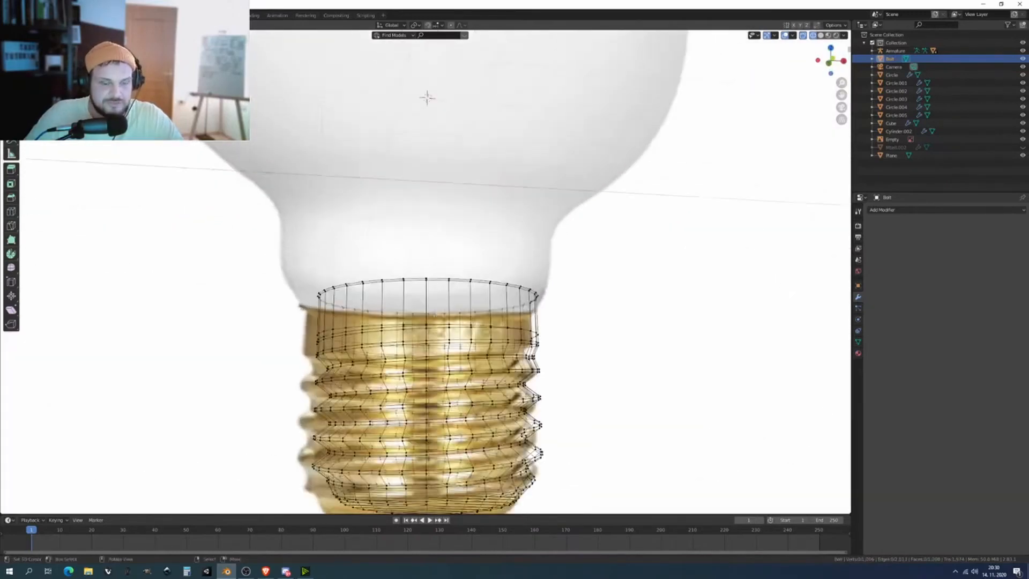
key("KP_1")
key("Tab")
Move the glass bulb along Y in side view so that it lines up above the threaded base.
middle_click_drag(507, 313, 304, 296)
key("KP_1")
left_click(174, 288)
key("KP_1")
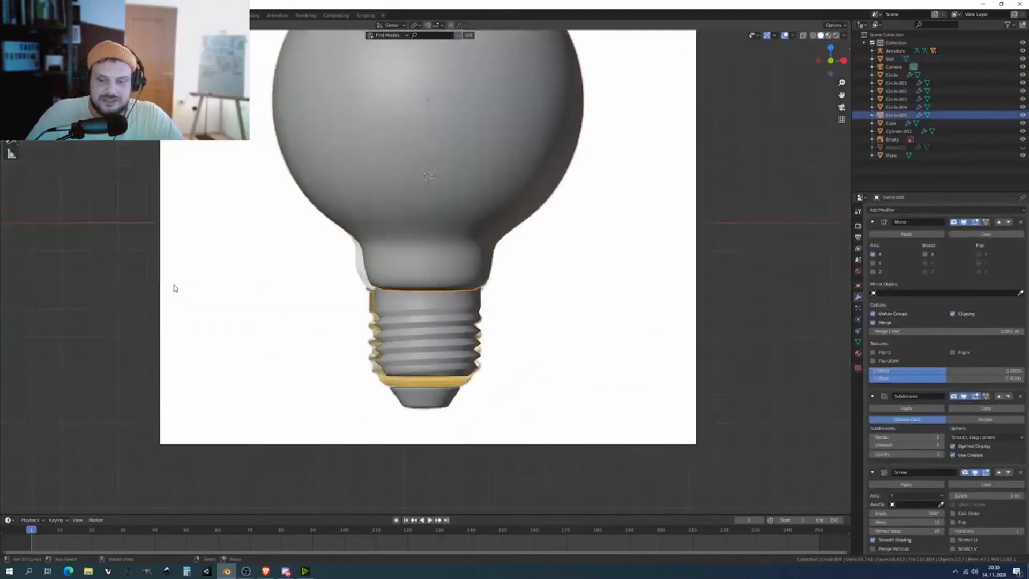
key("KP_3")
key("g")
key("y")
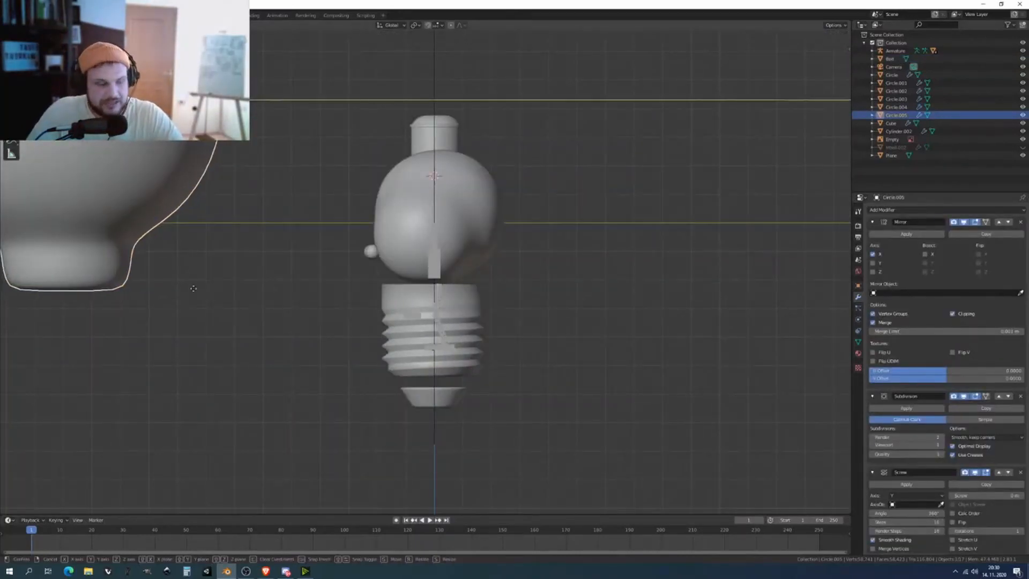
left_click(426, 291)
key("KP_1")
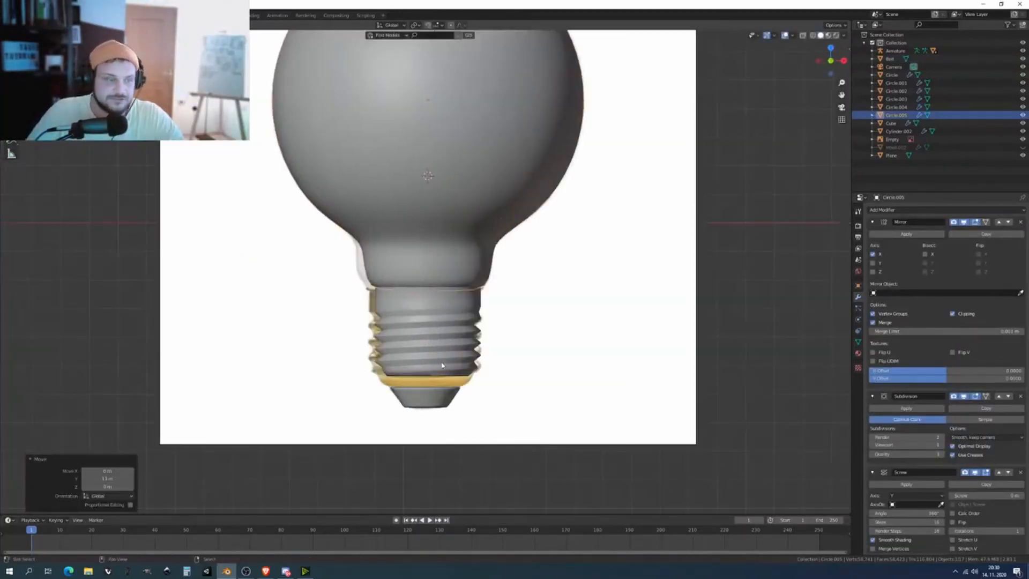
Scale up the whole mesh of the threaded base to match the screw's width in the reference image.
left_click(457, 340)
scroll(553, 300, "up", 2)
key("Tab")
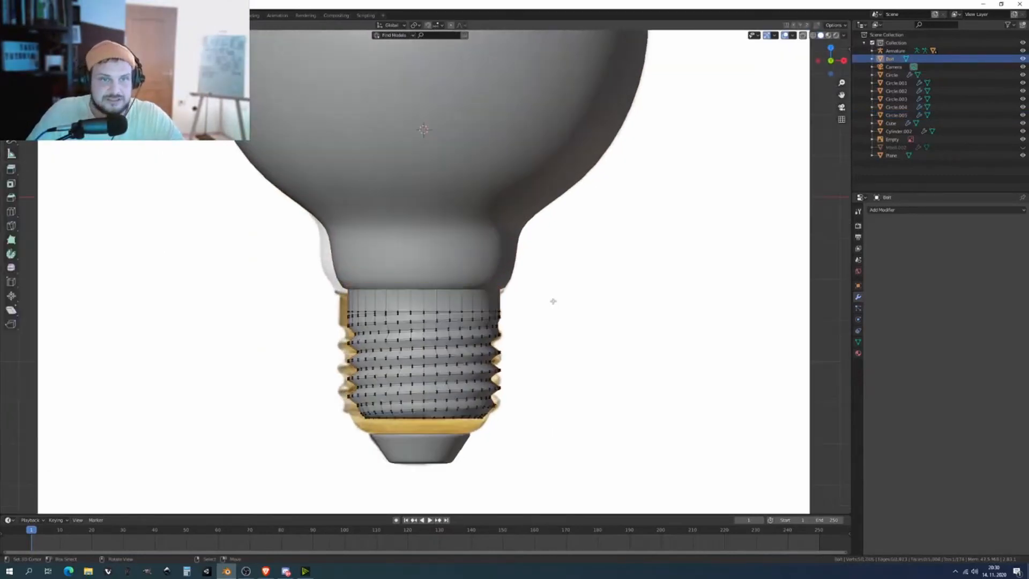
key("alt+z")
scroll(569, 328, "up", 3)
scroll(574, 334, "down", 2)
key("alt+z")
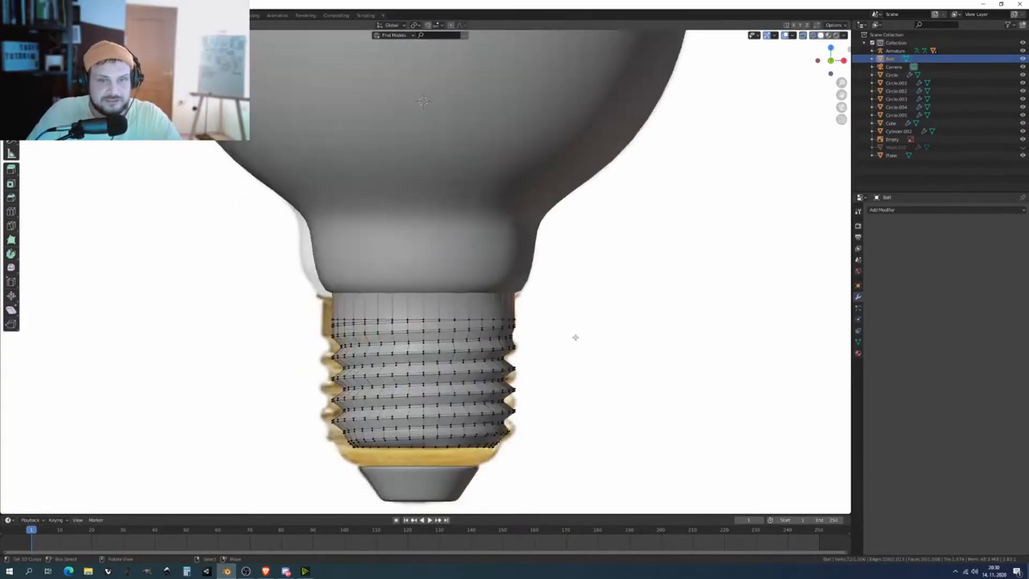
key("a")
key("s")
key("shift+z")
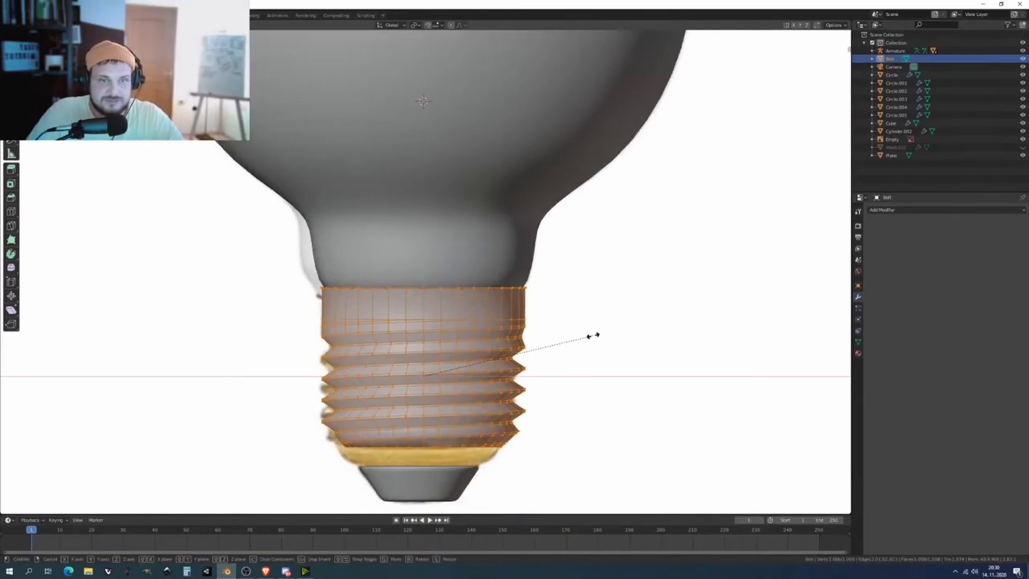
left_click(593, 336)
key("Tab")
Nudge the threaded base up along Z against the bulb's neck and apply its transform.
key("shift+z")
key("shift+z")
key("s")
key("z")
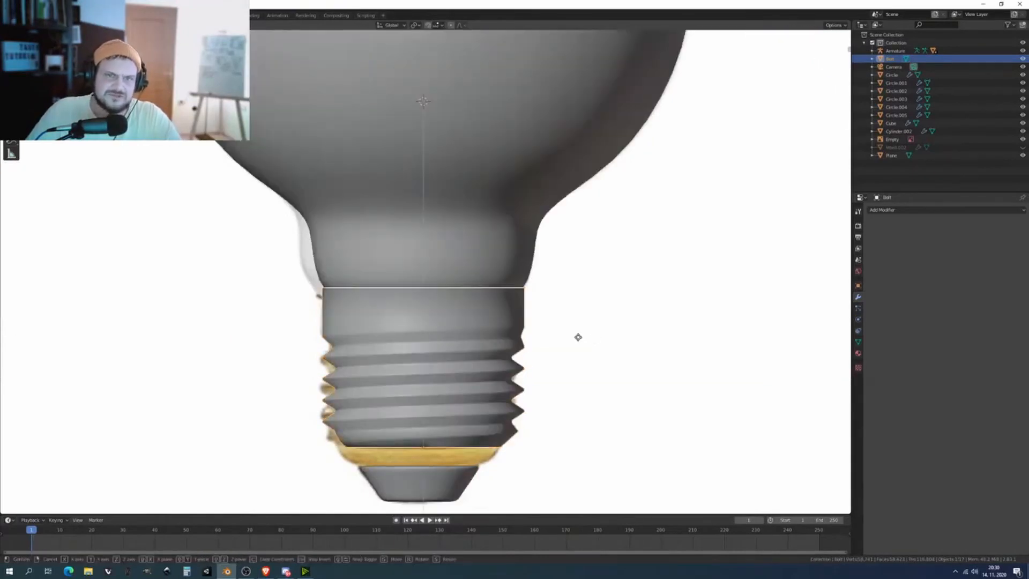
left_click(590, 303)
key("ctrl+a")
left_click(591, 306)
Raise the tapered contact piece about 0.45 m along Z to meet the threaded base and save the file.
left_click(464, 461)
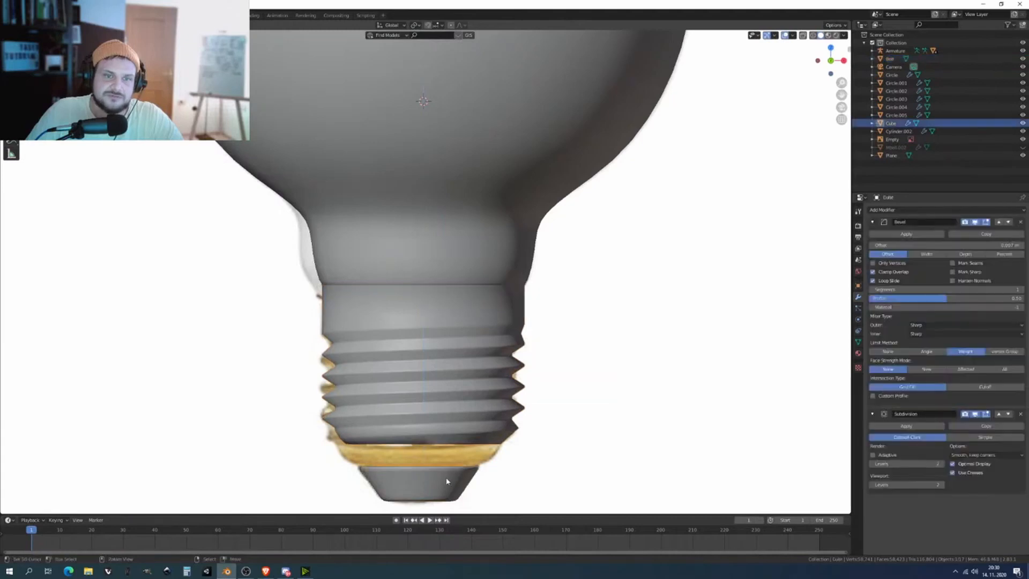
key("g")
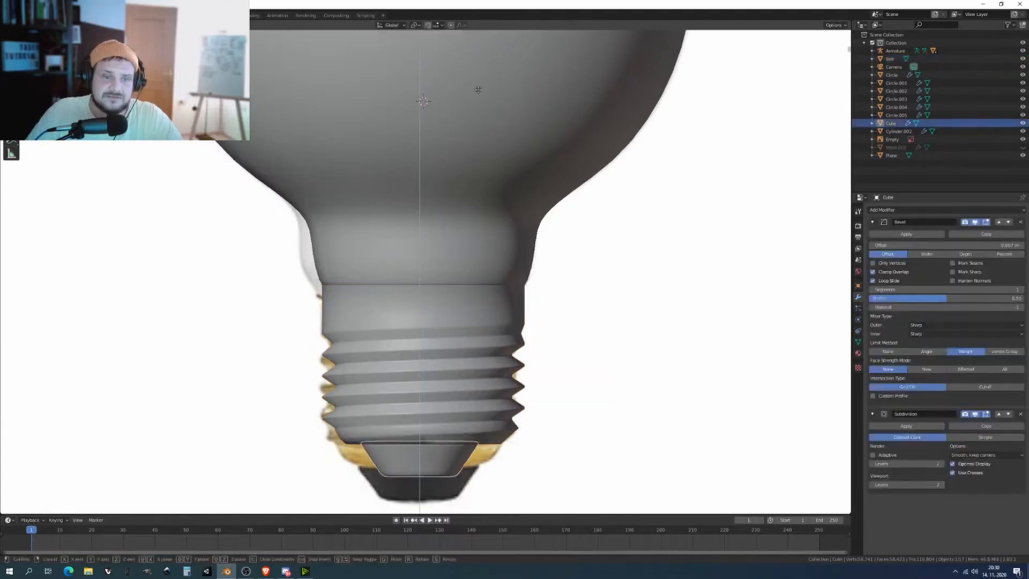
left_click(513, 106)
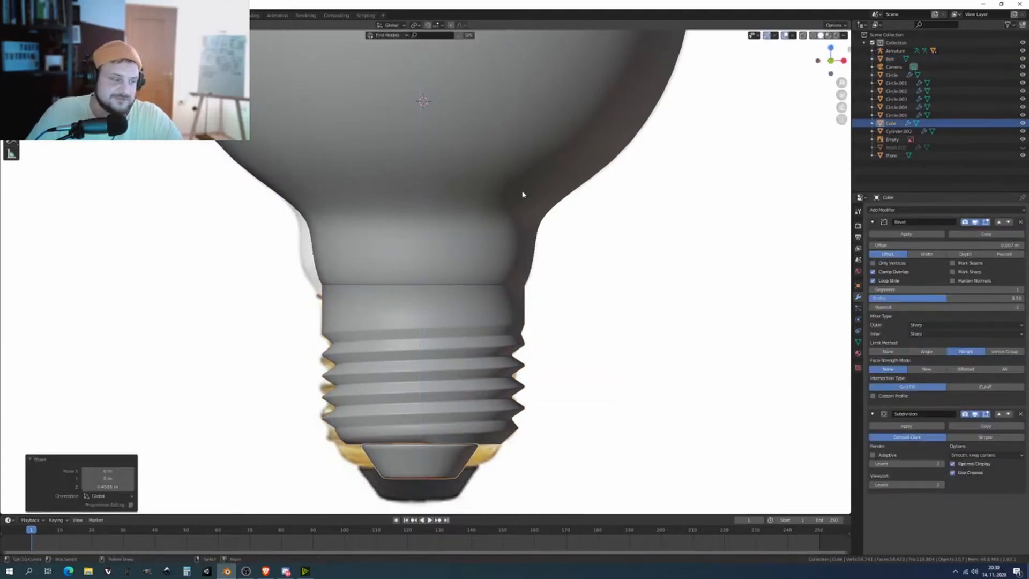
key("ctrl+s")
Delete the light bulb reference image behind the model.
scroll(528, 231, "down", 5)
middle_click_drag(526, 241, 477, 262)
right_click(571, 268)
key("Delete")
key("KP_1")
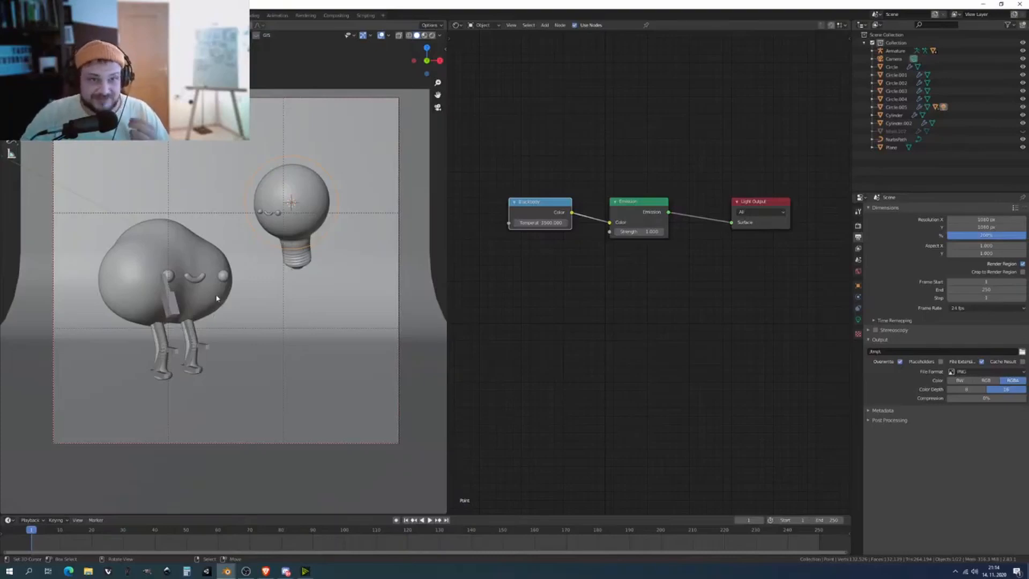
Preview the character and bulb in Material Preview shading and return to Solid shading.
scroll(324, 141, "up", 3)
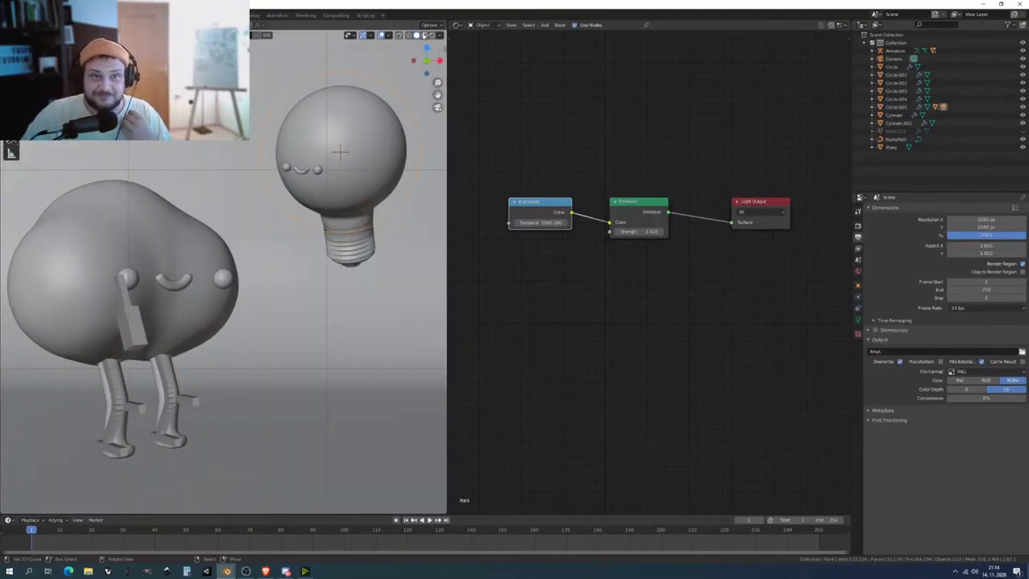
left_click(424, 36)
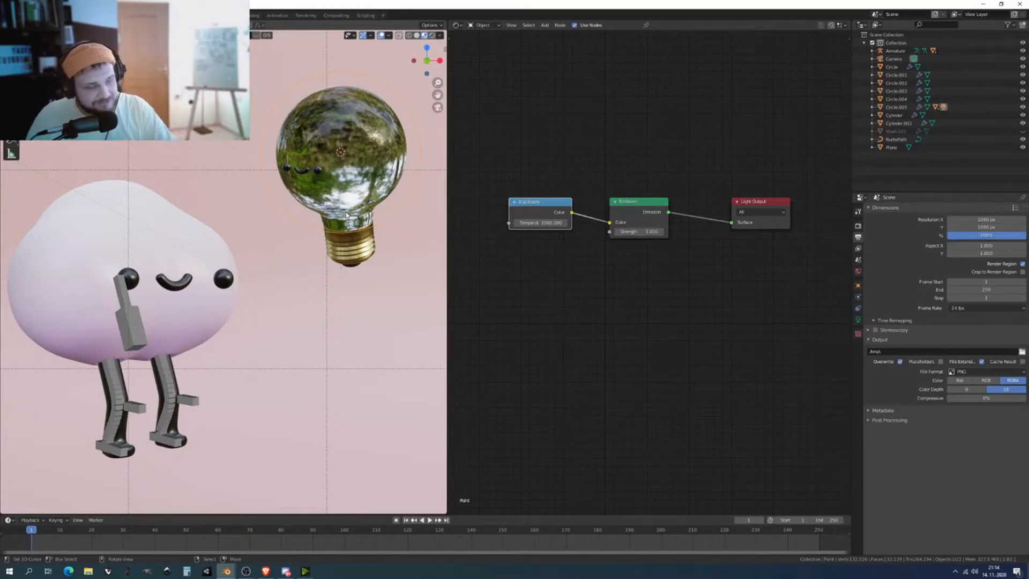
left_click(416, 35)
key("KP_1")
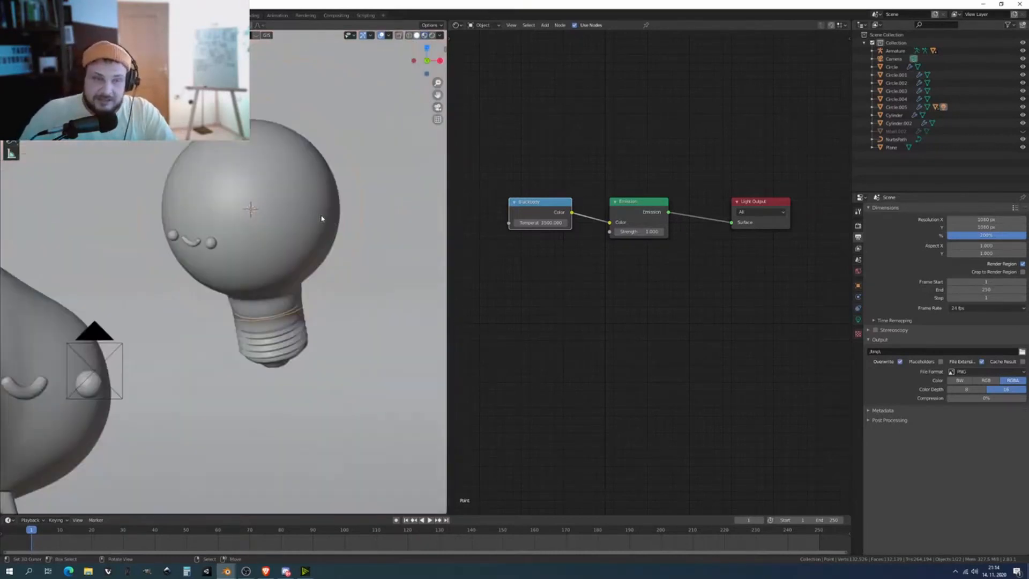
Add a NURBS path beside the bulb and delete the old U-shaped curve together with its cylinder.
scroll(322, 218, "up", 2)
scroll(295, 322, "up", 2)
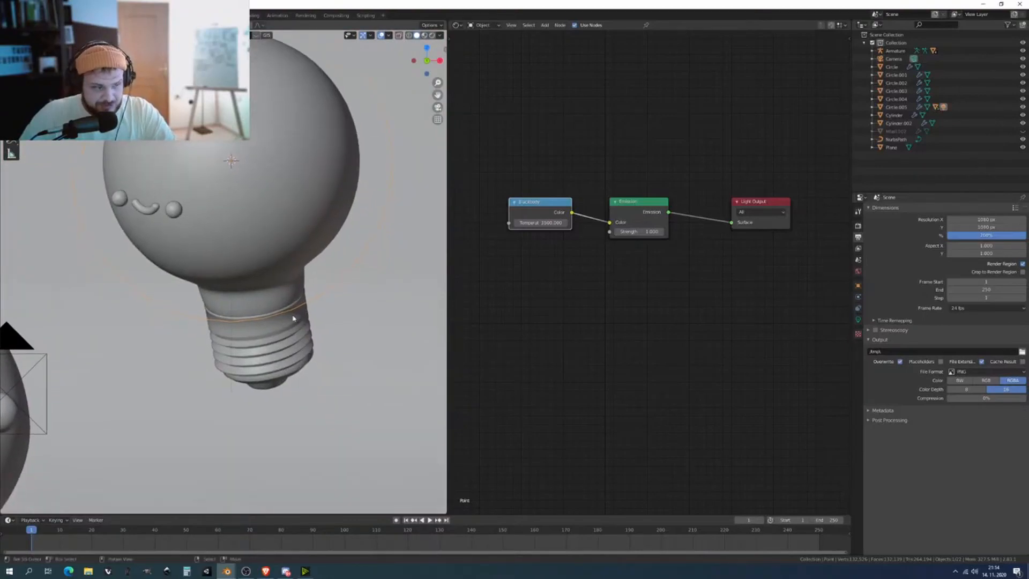
scroll(293, 358, "up", 1)
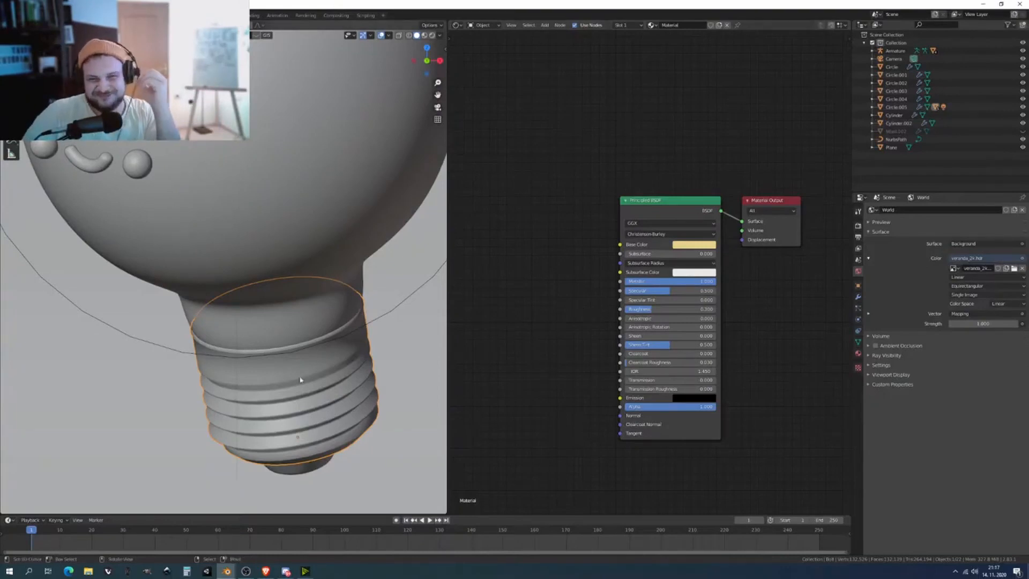
scroll(292, 376, "down", 5)
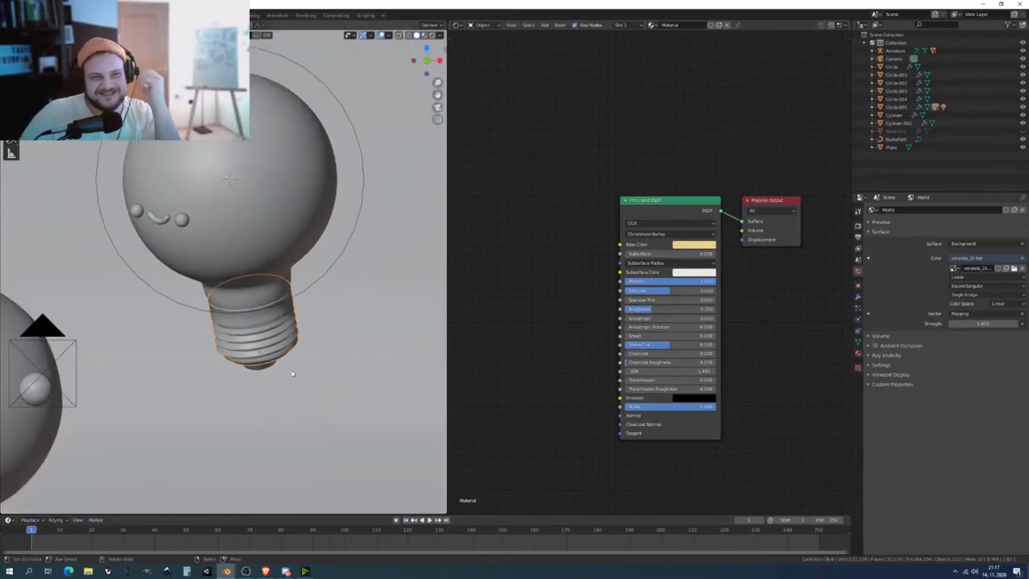
scroll(293, 374, "down", 6)
key("shift+a")
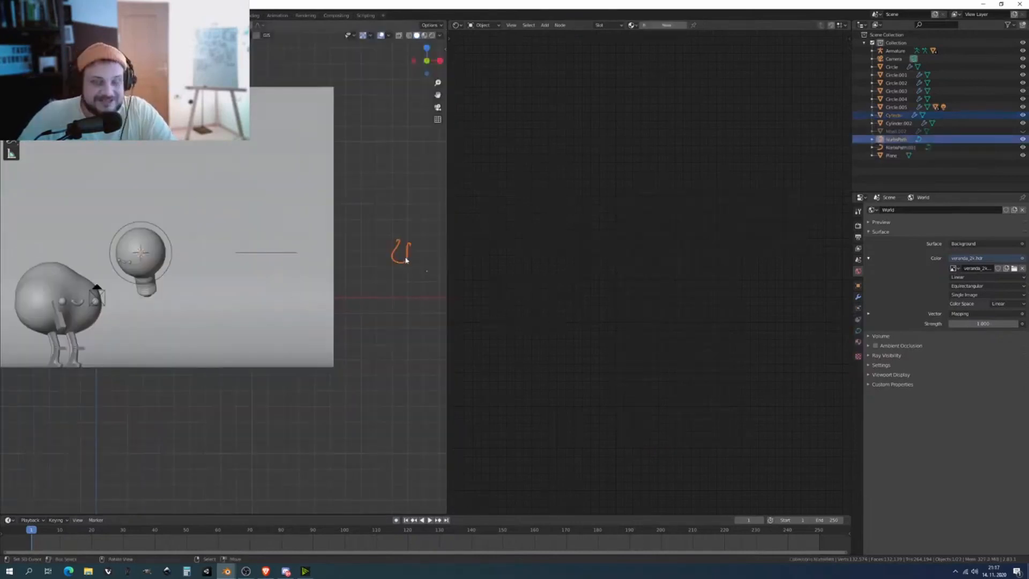
key("Delete")
Move the new path along X beyond the backdrop and rotate it 90° about the Y axis.
middle_click_drag(272, 259, 204, 255, "shift")
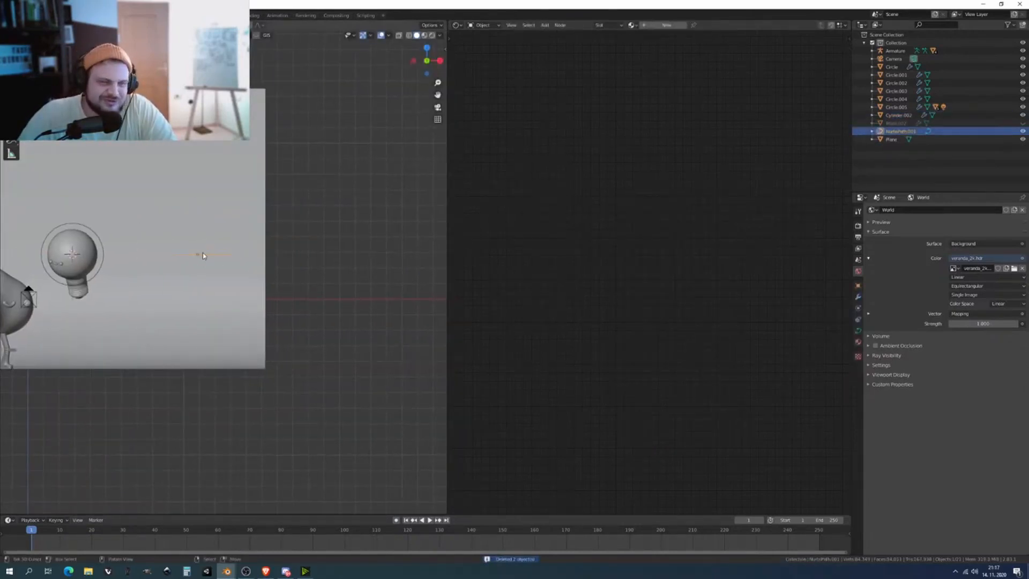
key("g")
key("x")
left_click(345, 285)
middle_click_drag(345, 284, 310, 293, "shift")
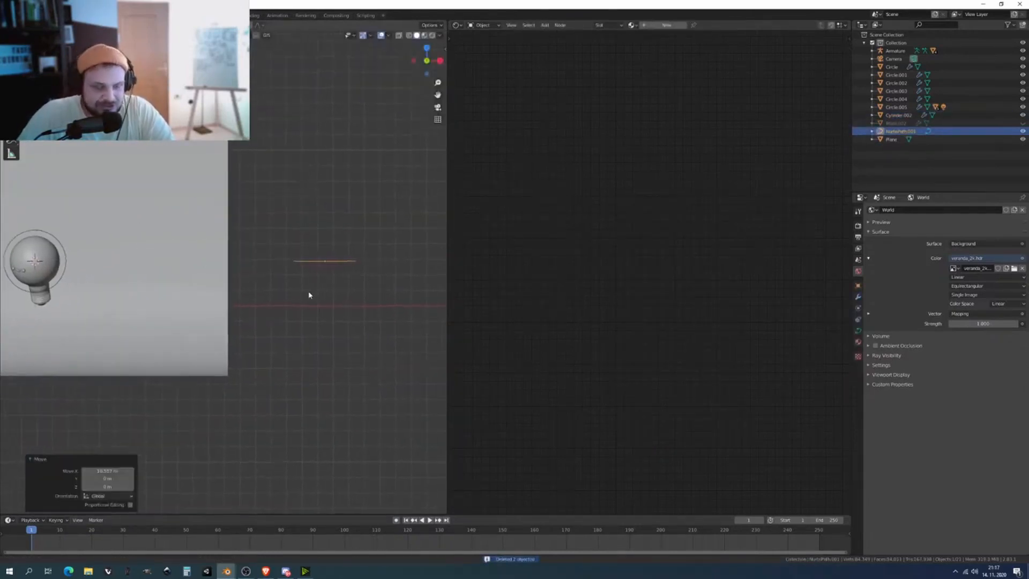
type("ry")
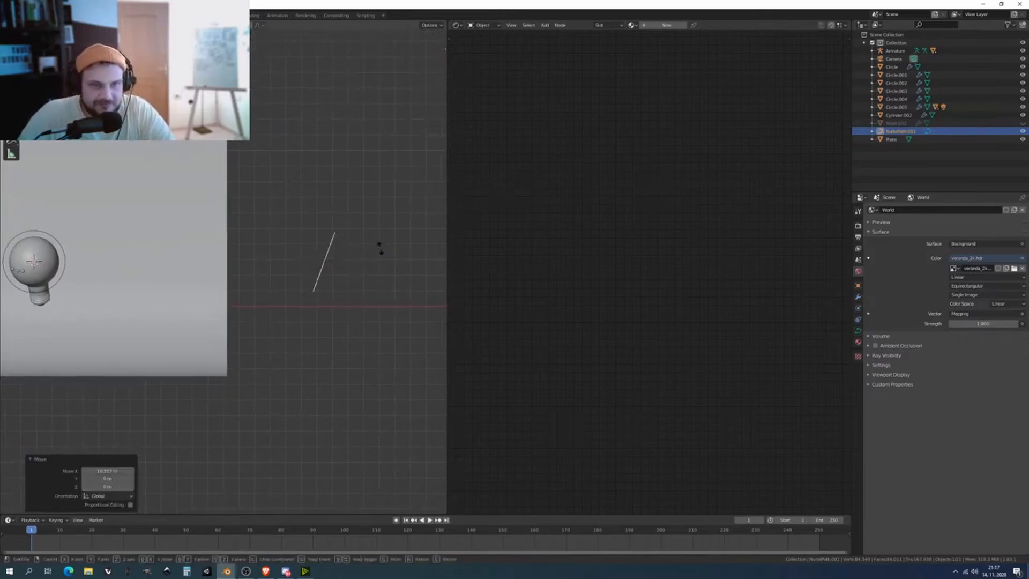
type("90")
key("Return")
Move the vertical path back along X toward the edge of the backdrop.
middle_click_drag(349, 272, 360, 285, "shift")
key("g")
key("x")
left_click(286, 291)
scroll(287, 290, "up", 3)
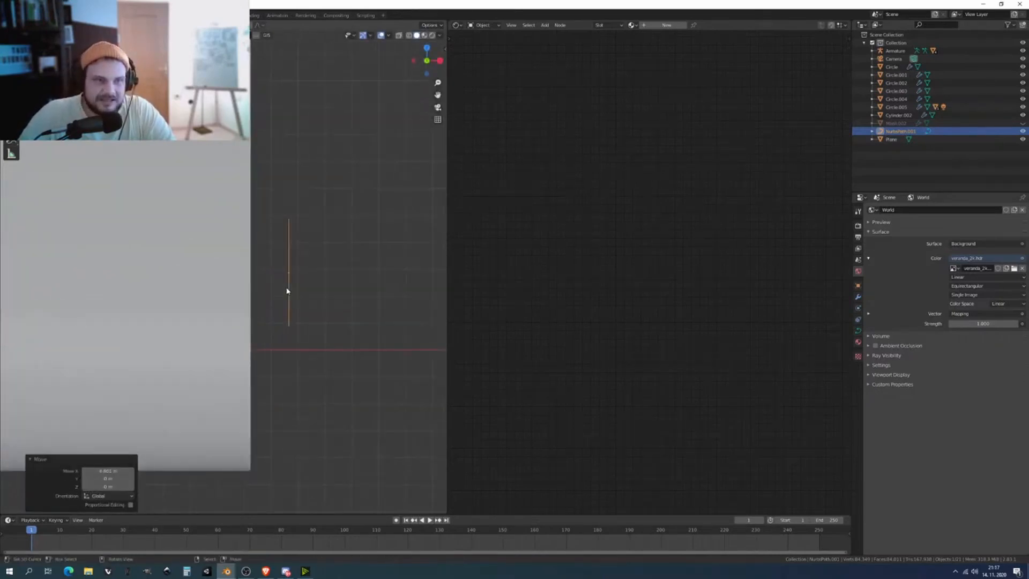
mouse_move(287, 275)
middle_mouse_down("shift")
mouse_move(262, 289)
mouse_move(301, 304)
middle_mouse_up("shift")
scroll(262, 290, "up", 3)
scroll(298, 296, "up", 2)
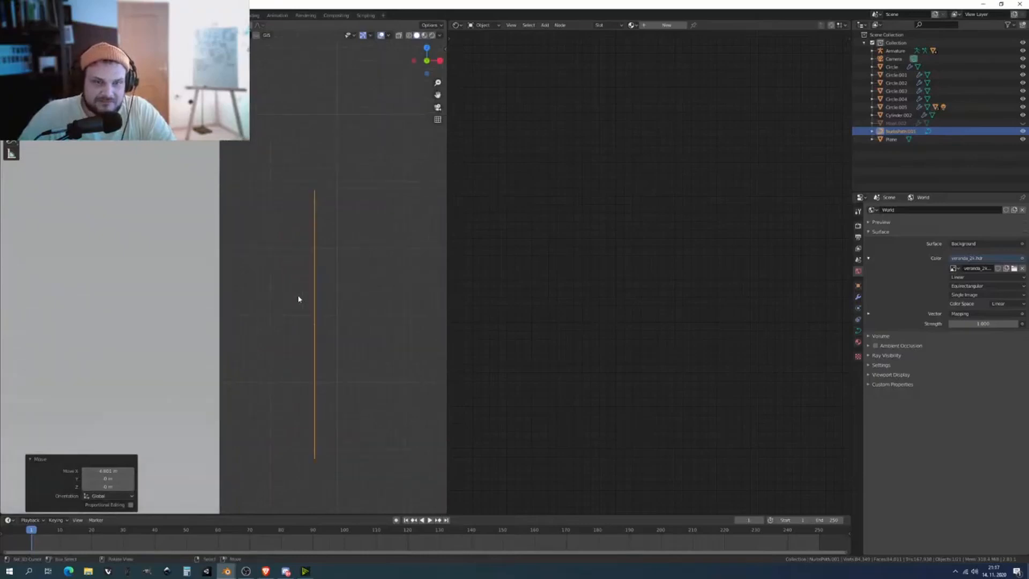
Extrude the path's upper end point outward and down to start a bend at its top.
key("Tab")
key("Tab")
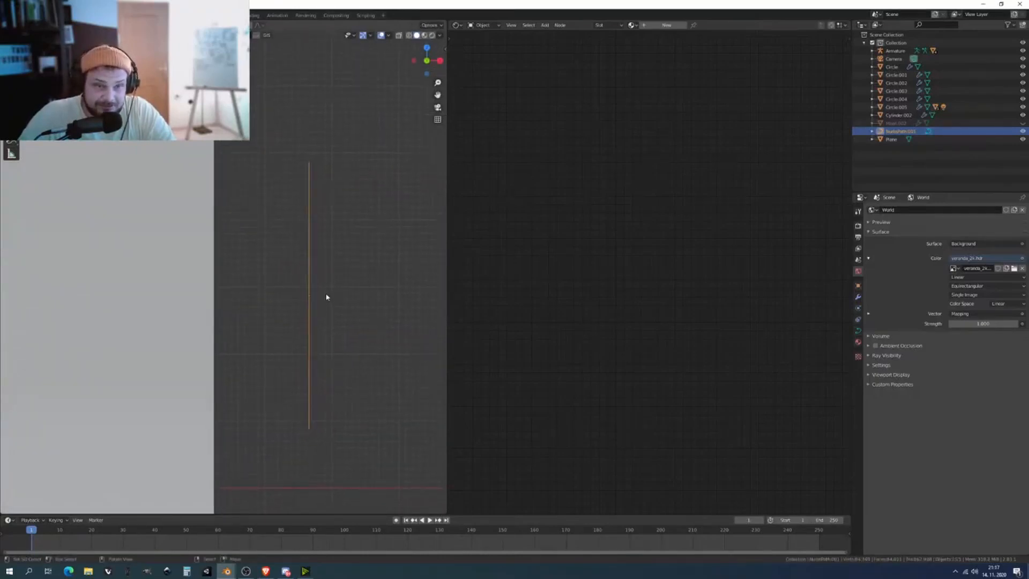
middle_click_drag(332, 270, 301, 241, "shift")
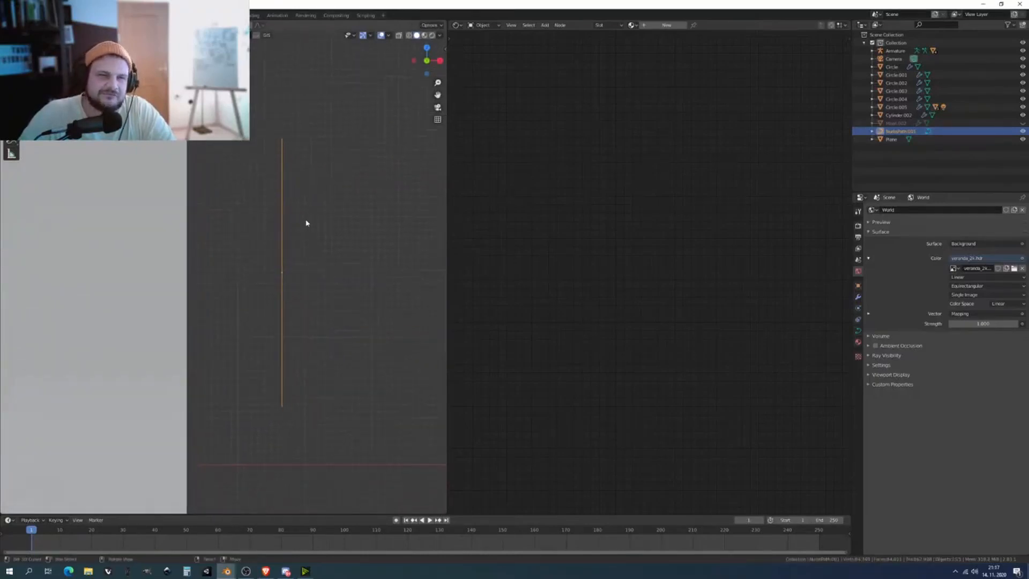
key("Tab")
mouse_move(286, 144)
middle_mouse_down("shift")
mouse_move(296, 150)
mouse_move(271, 154)
middle_mouse_up("shift")
key("e")
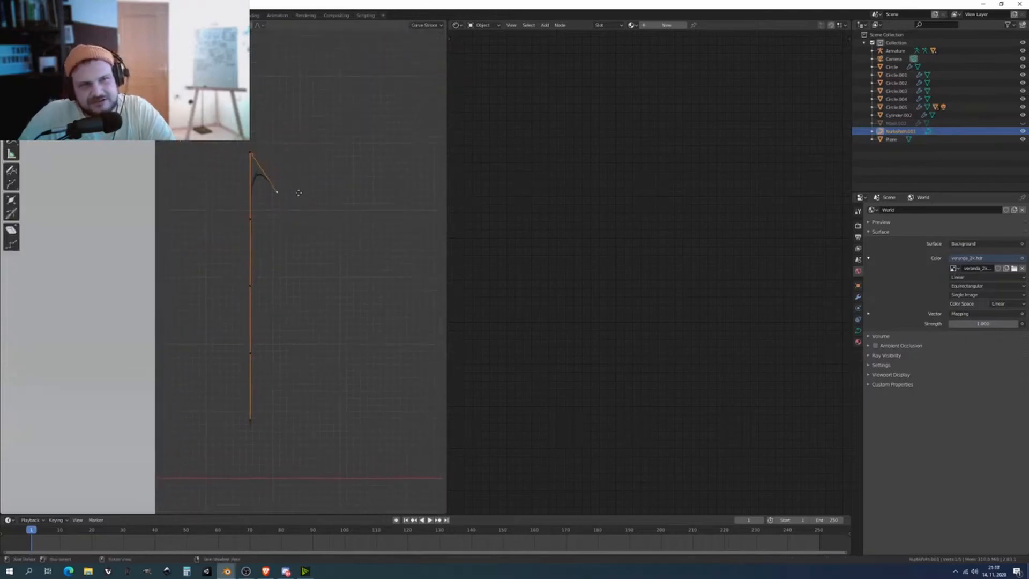
left_click(289, 190)
key("Tab")
Add a Separate HSV node to Material.001, remove the stray Bright/Contrast node, and place the Separate HSV node below the ColorRamp.
key("shift+a")
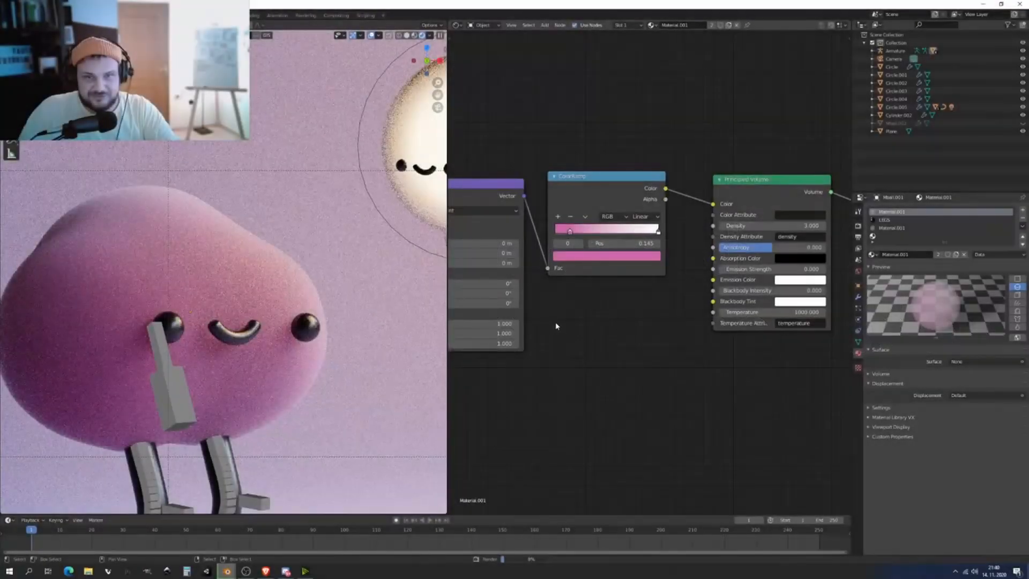
key("F12")
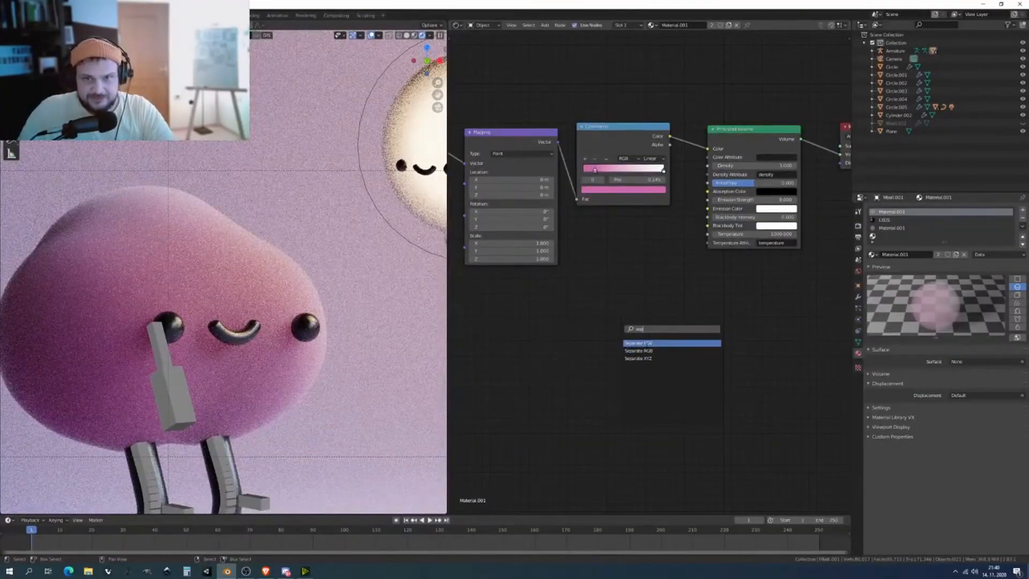
left_click(649, 343)
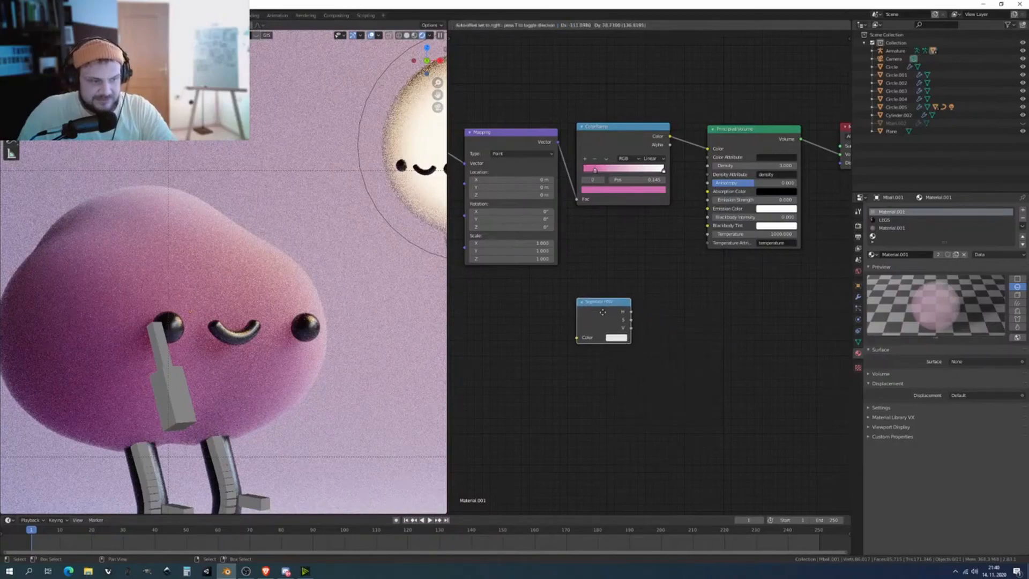
left_click(612, 290)
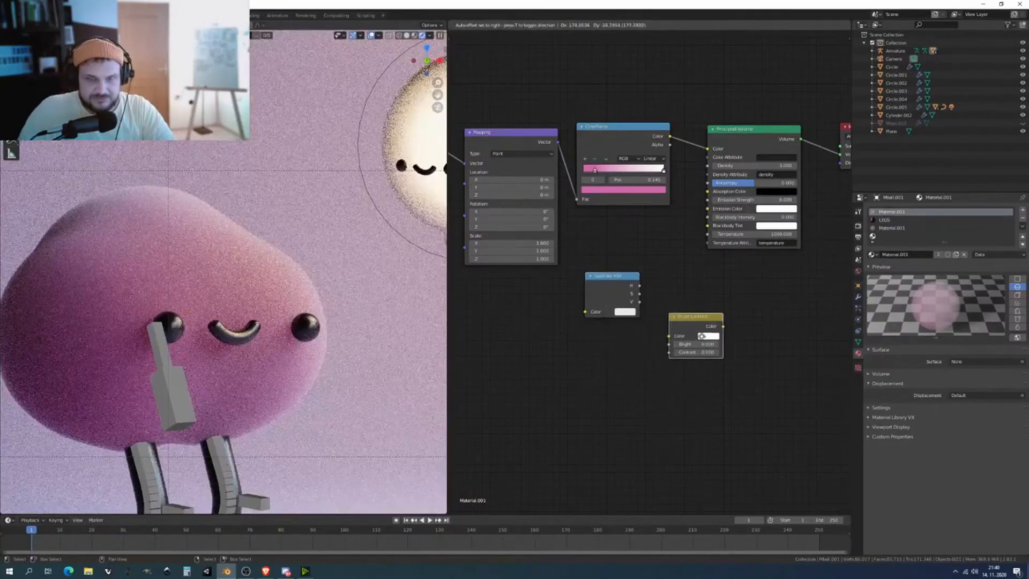
key("x")
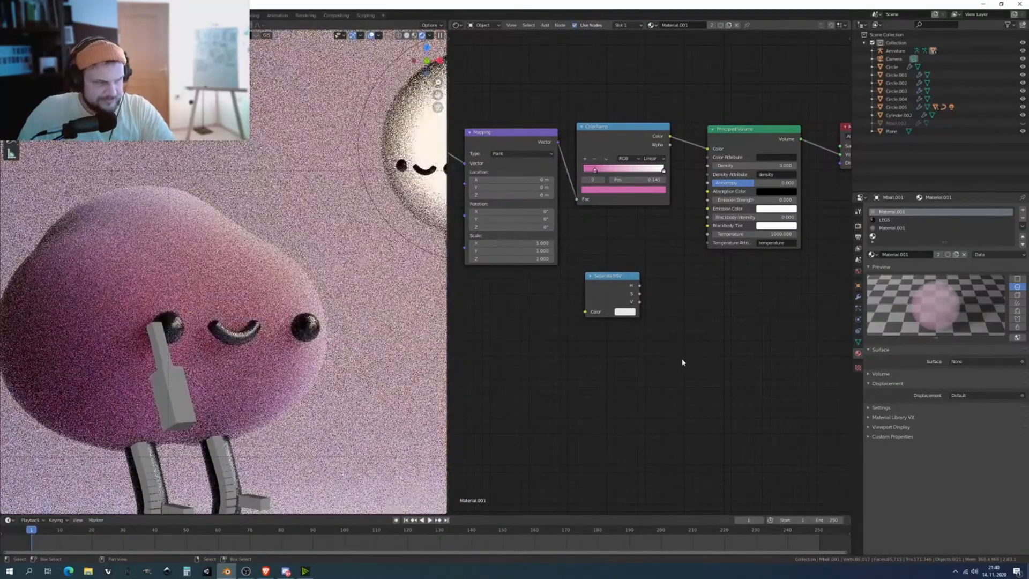
middle_click_drag(673, 356, 616, 365)
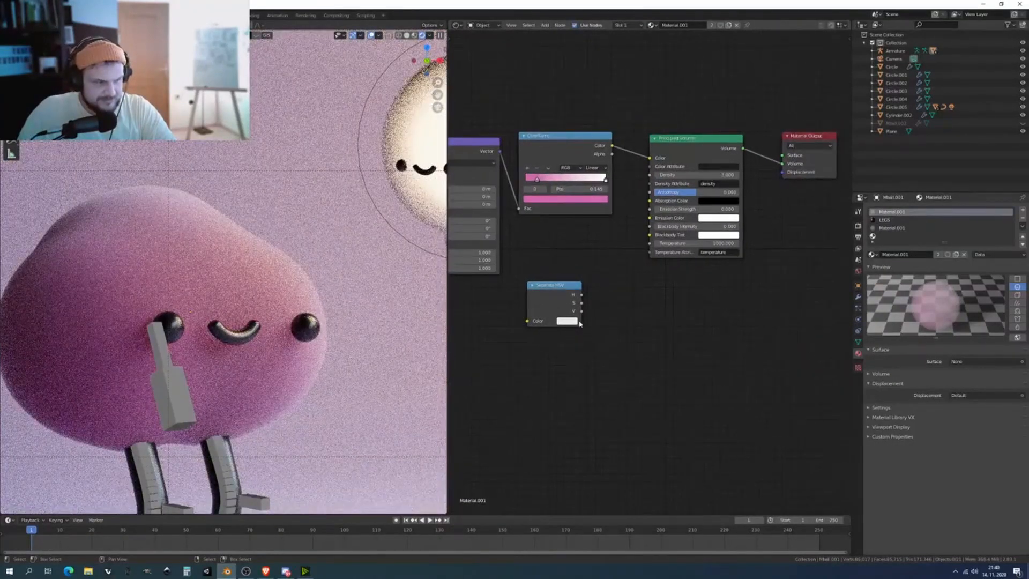
left_click_drag(568, 285, 527, 314)
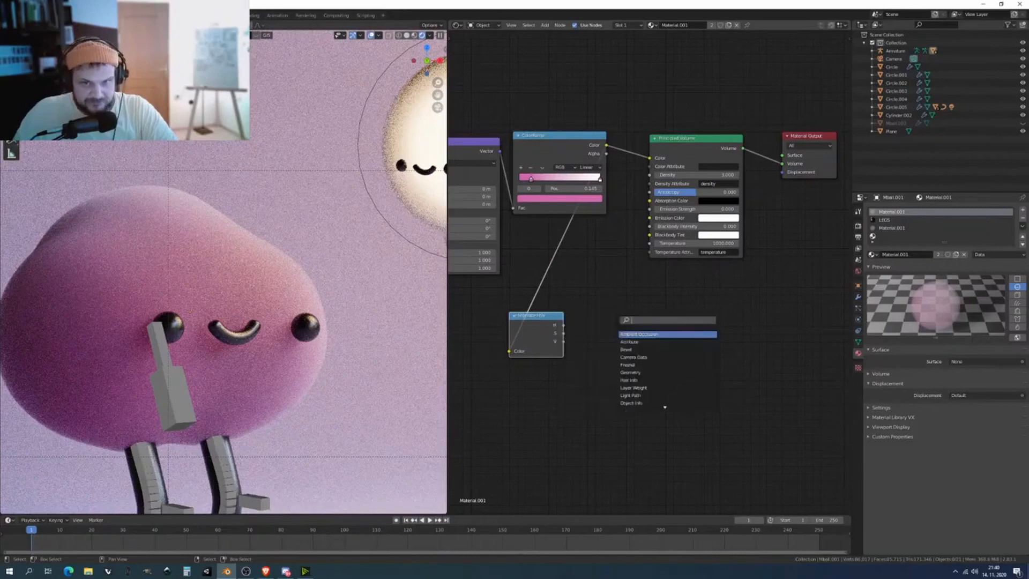
Add a Combine HSV node and connect its color output to the Principled Volume's Absorption Color.
left_click(666, 402)
left_click_drag(706, 328, 650, 201)
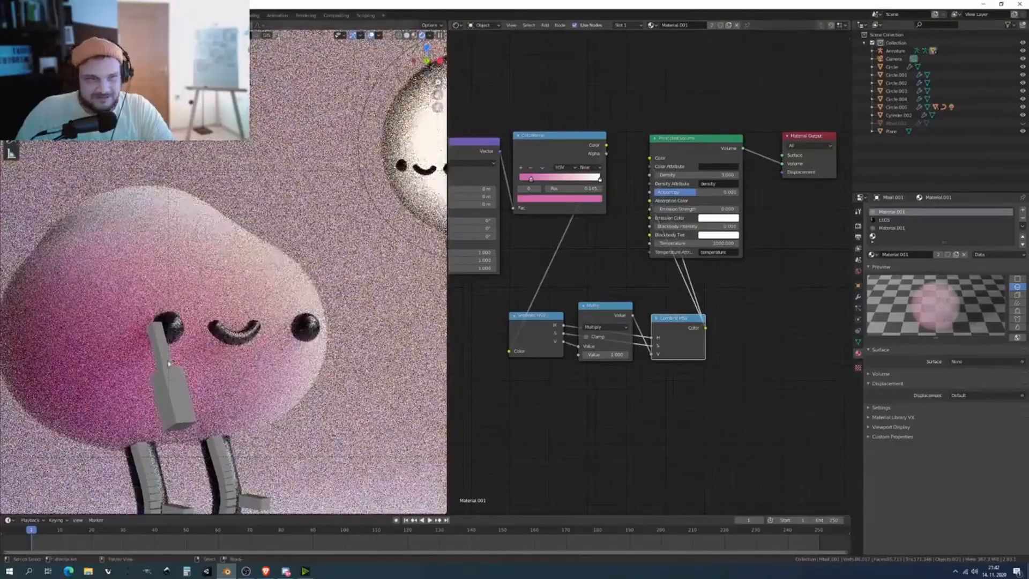
View the scene through the camera and display render slot 2 of the finished character and bulb image.
key("KP_0")
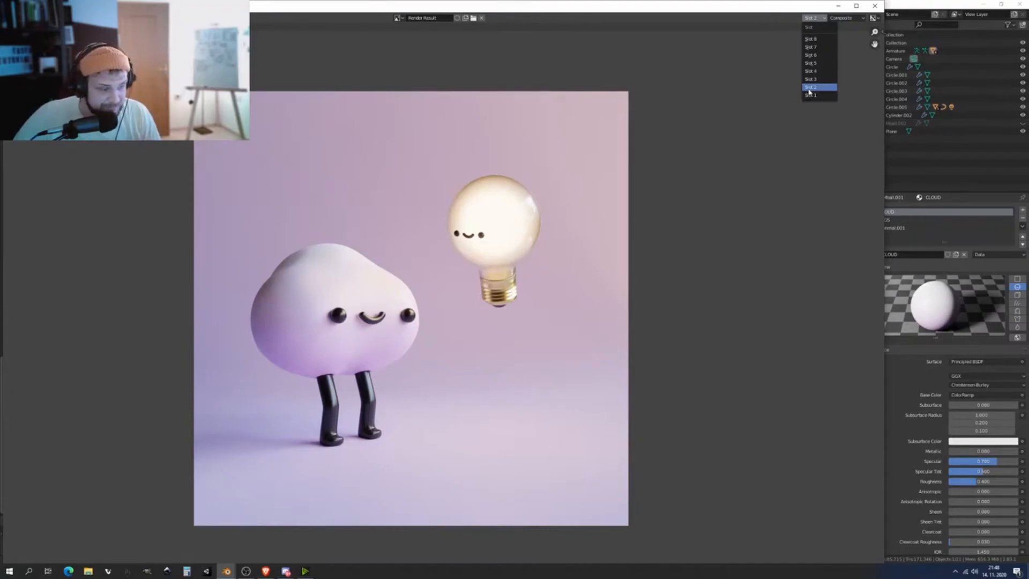
left_click(810, 87)
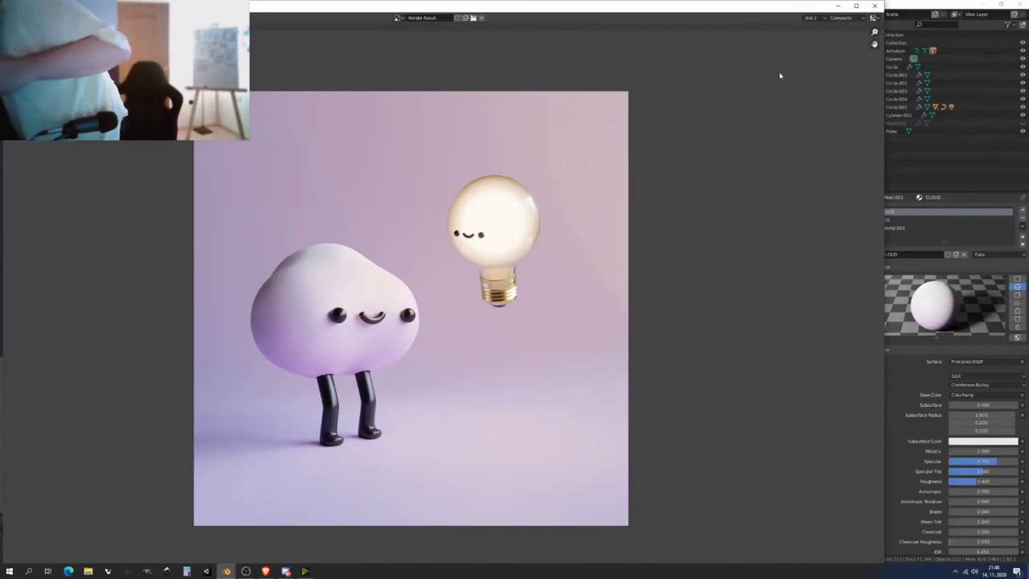